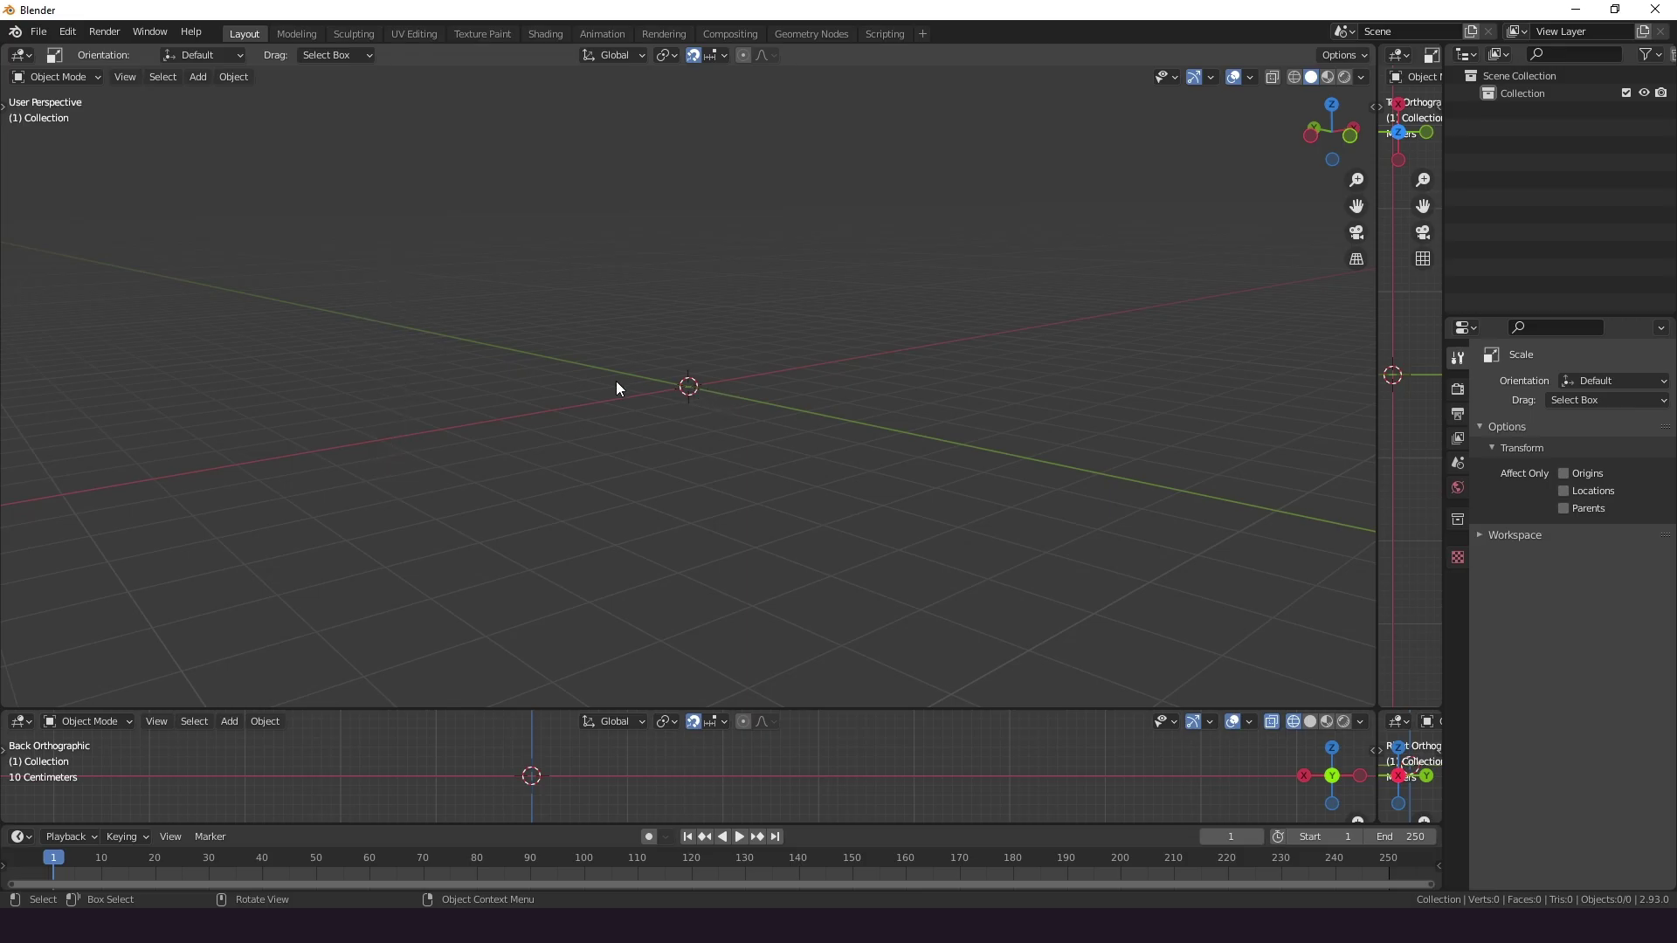
Add a rock mesh with the Rock Generator and expand its creation settings
{"action": "key", "text": "shift+a"}
{"action": "mouse_move", "coordinate": [664, 382]}
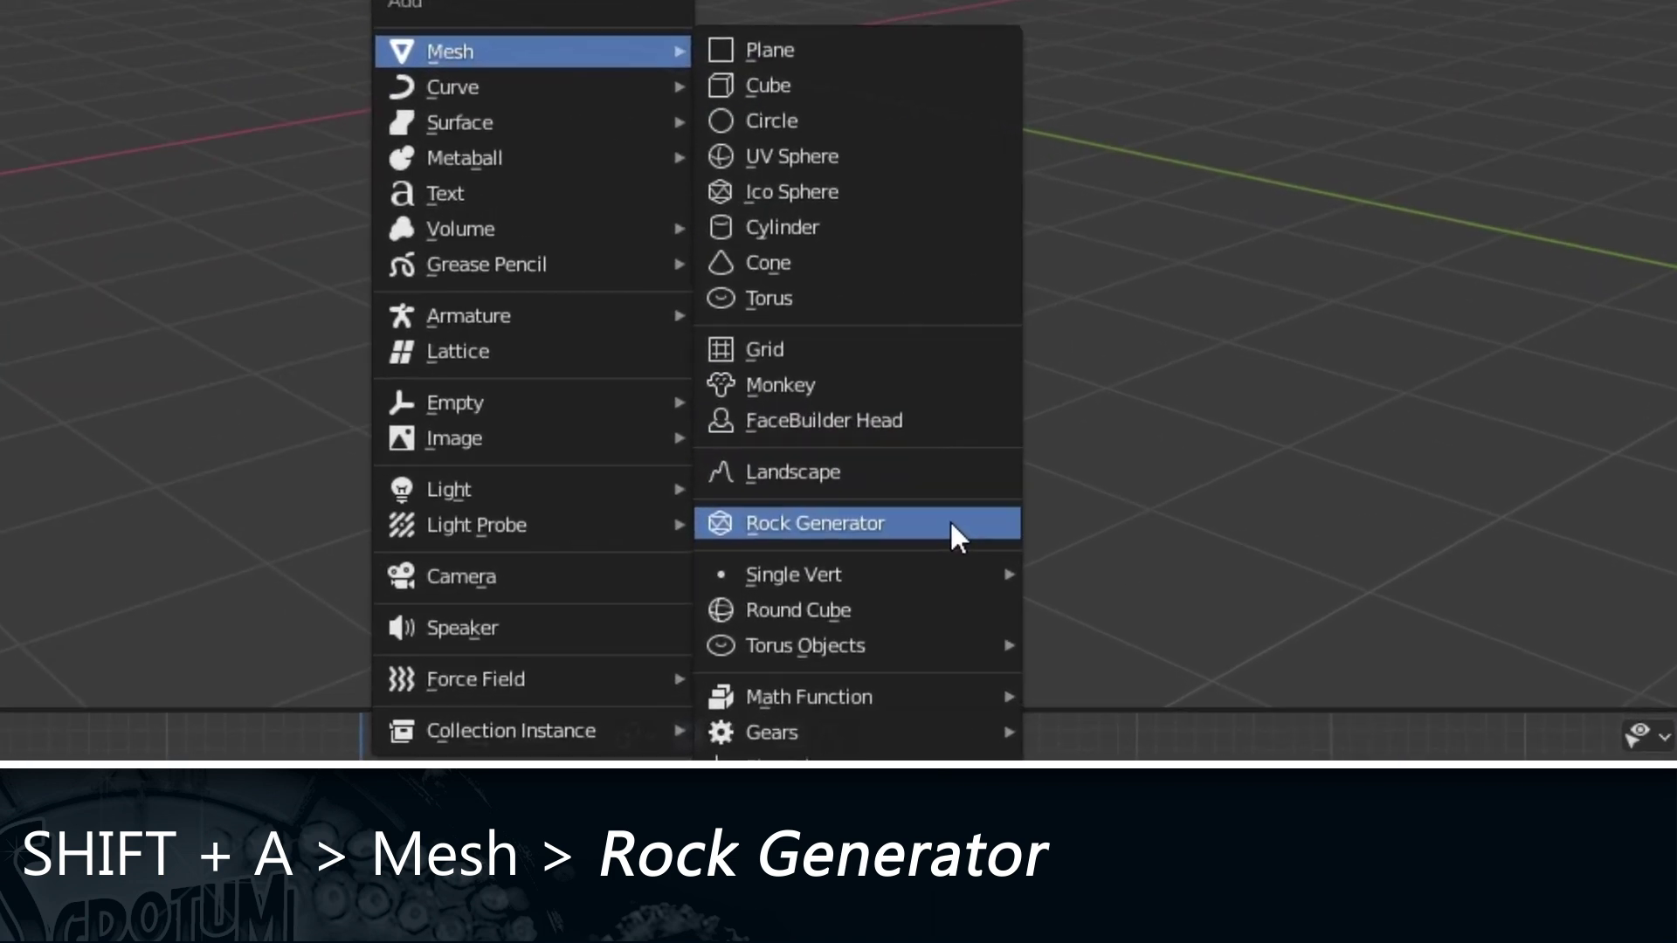
{"action": "left_click", "coordinate": [951, 524]}
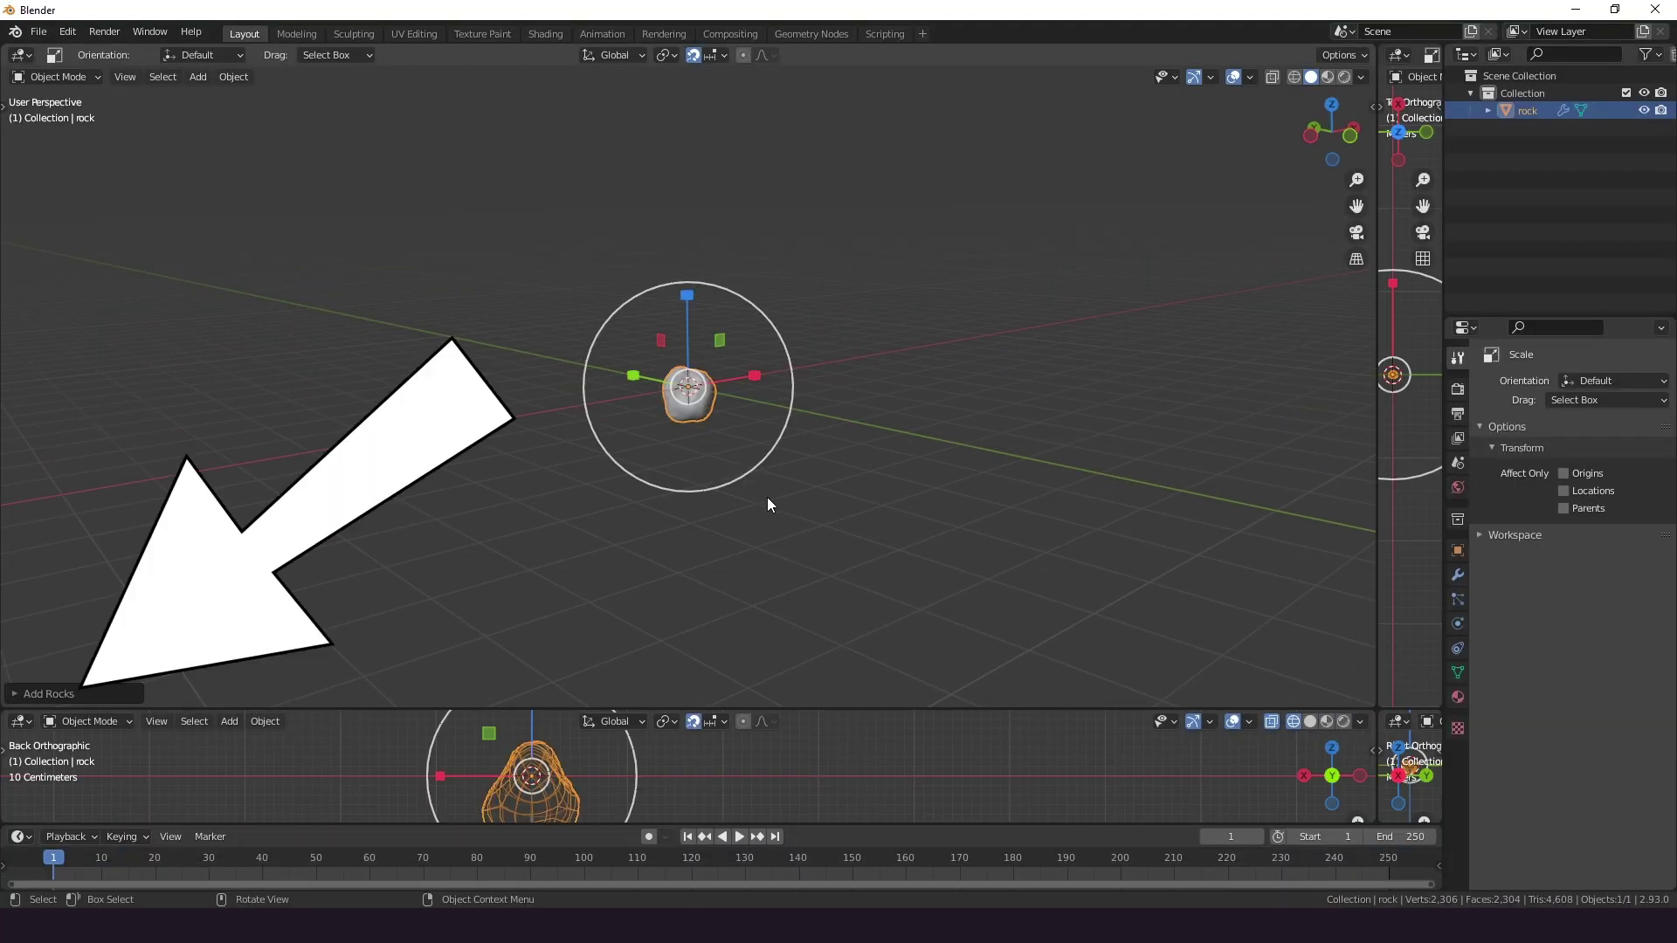
{"action": "left_click", "coordinate": [17, 693]}
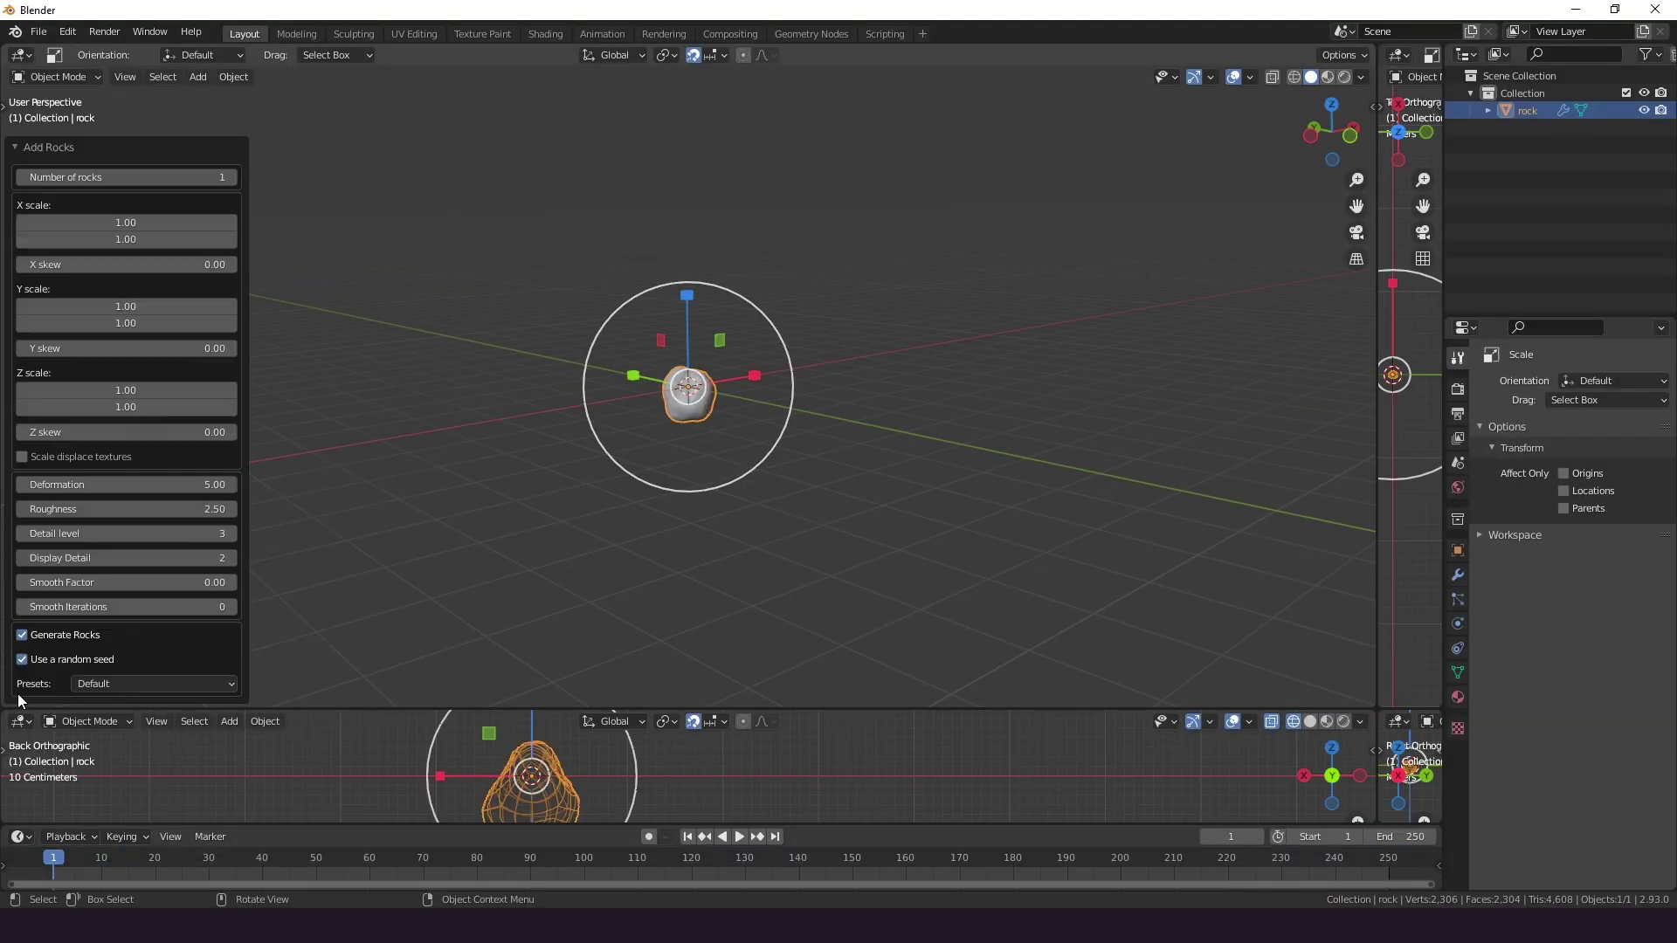
Set the number of generated rocks to 4 and widen their Z scale range, with an upper limit of 1.36
{"action": "left_click_drag", "start_coordinate": [140, 228], "coordinate": [231, 228]}
{"action": "scroll", "coordinate": [559, 353], "scroll_direction": "up", "scroll_amount": 6}
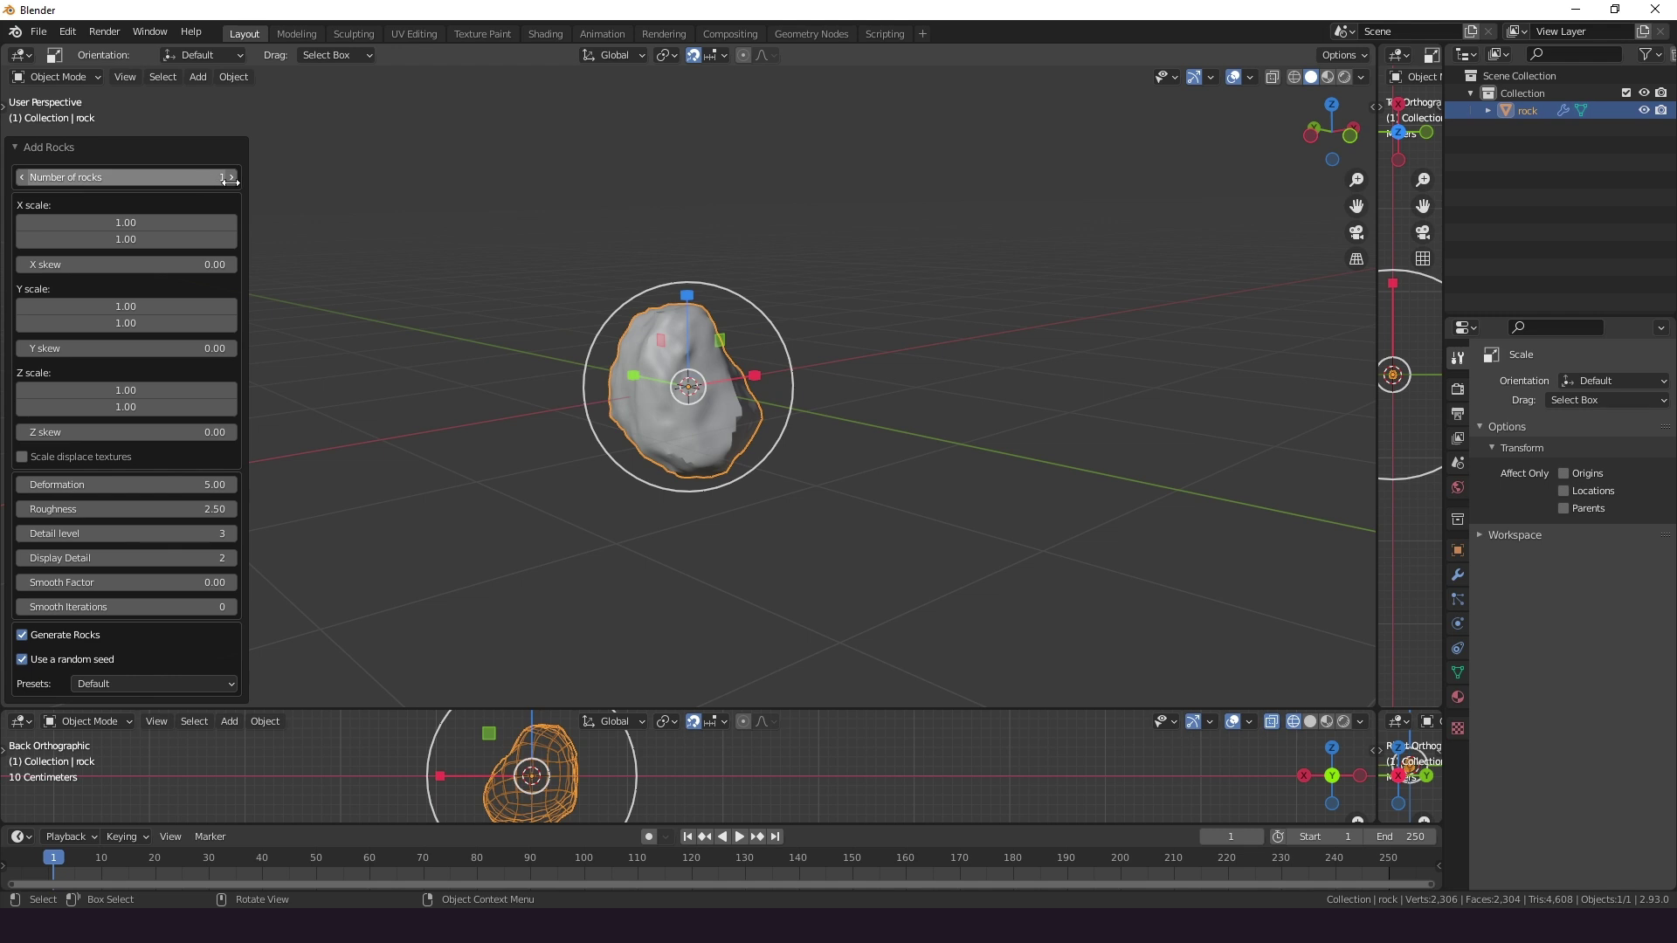
{"action": "left_click", "coordinate": [231, 177]}
{"action": "left_click", "coordinate": [231, 177]}
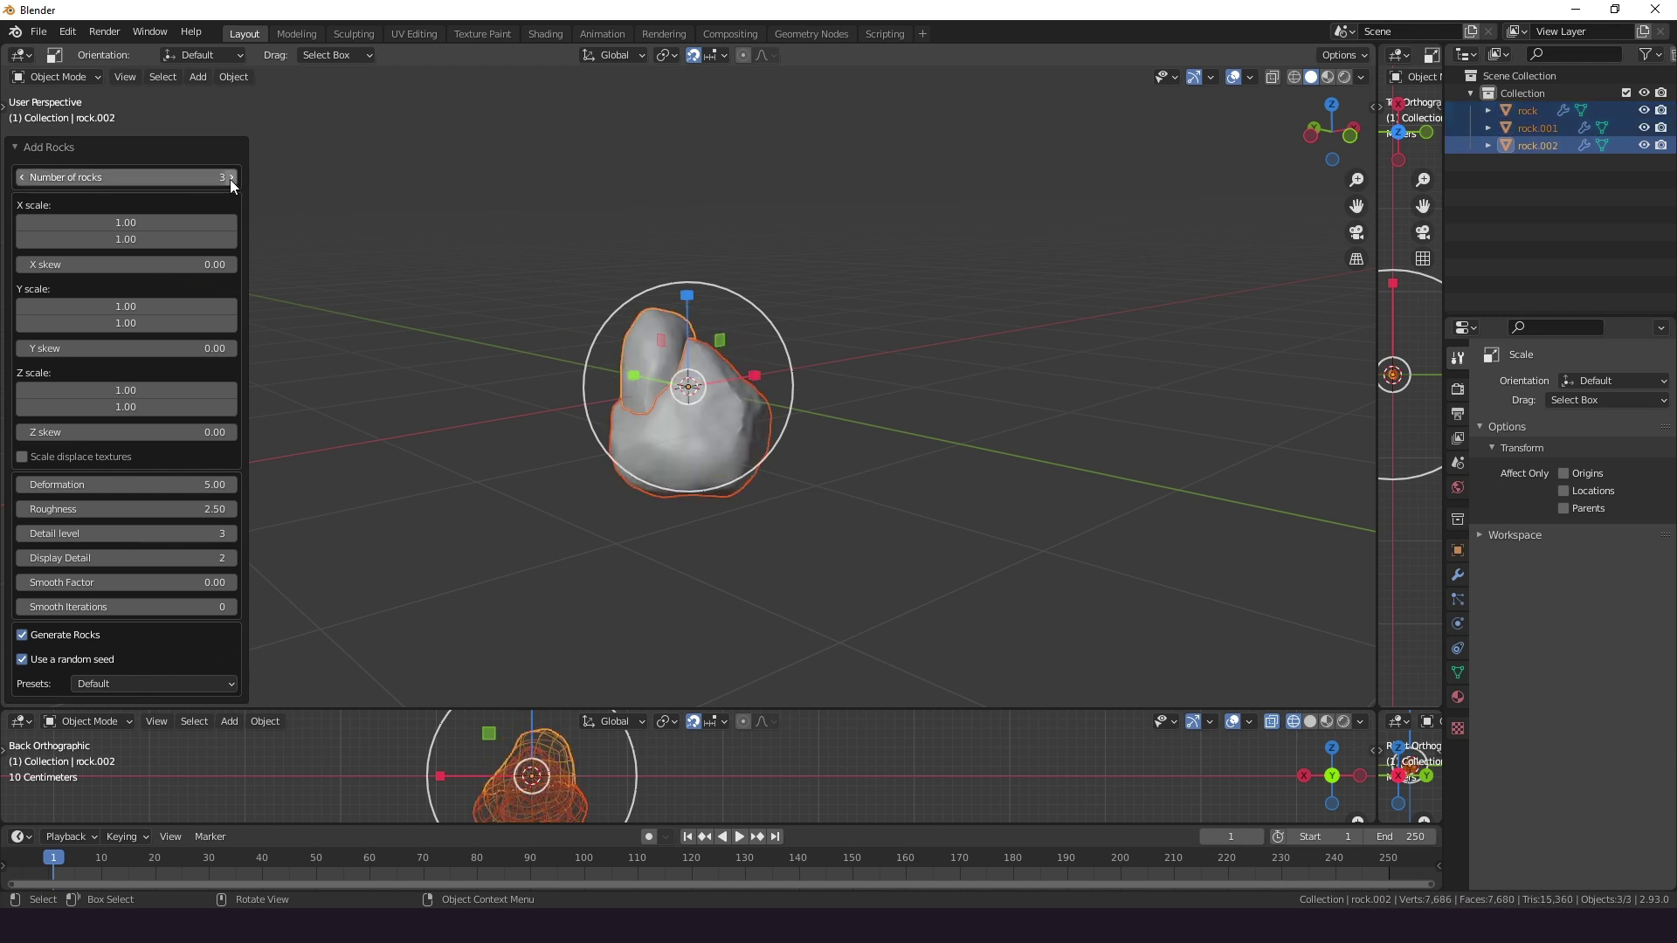
{"action": "left_click", "coordinate": [232, 177]}
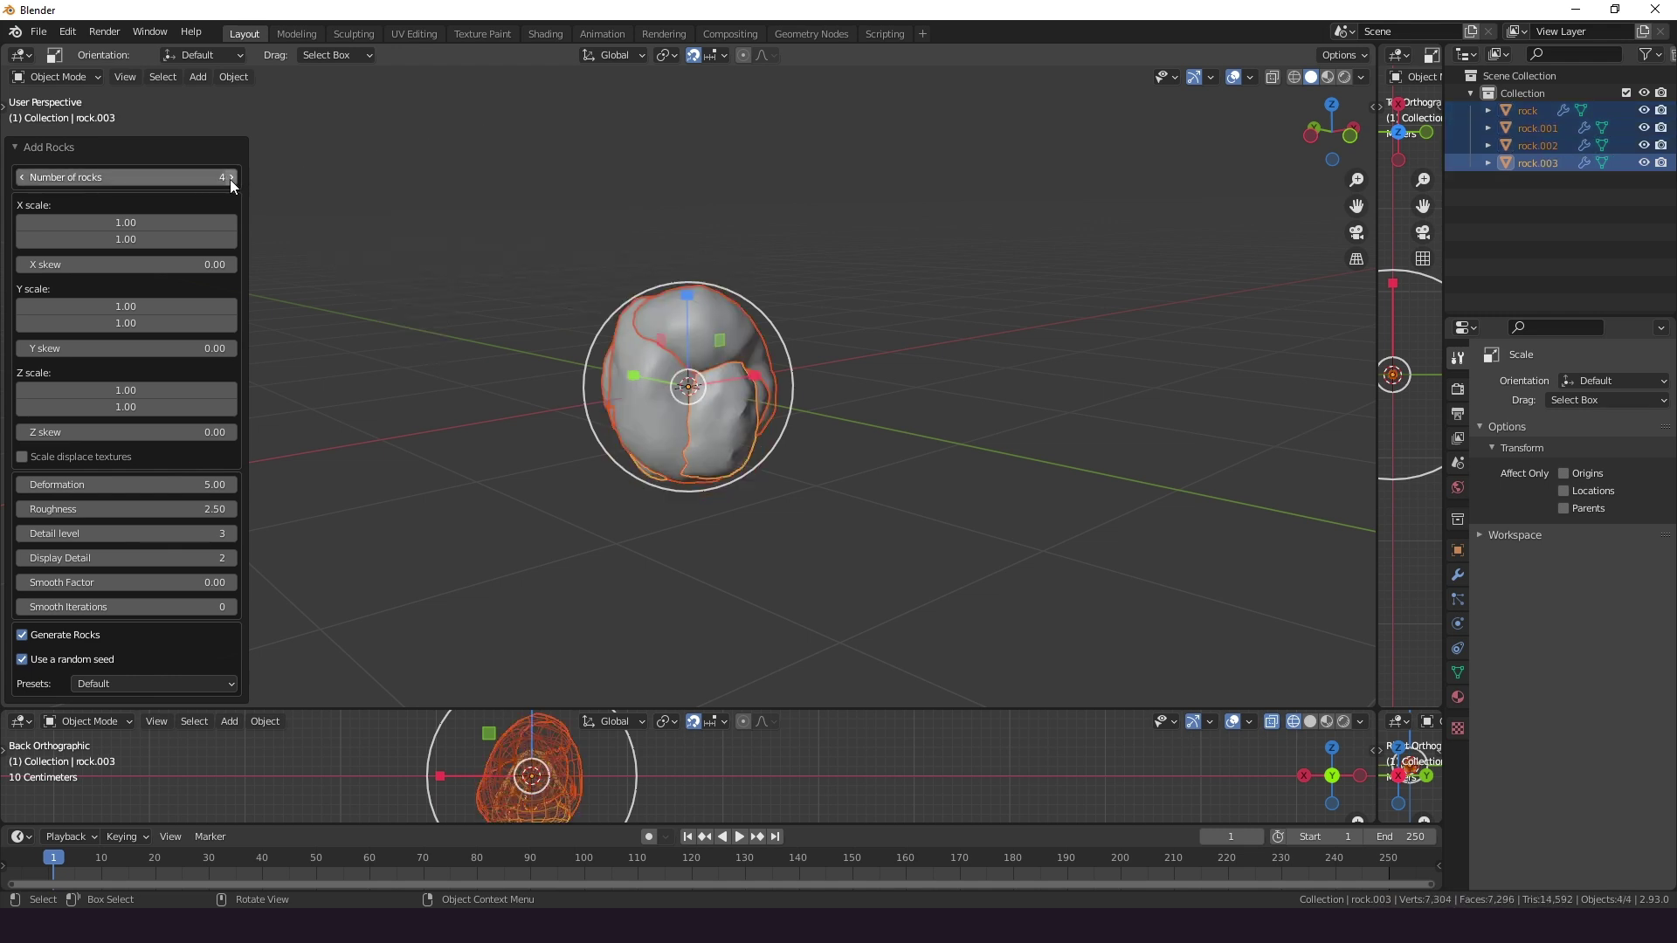
{"action": "left_click_drag", "start_coordinate": [148, 394], "coordinate": [101, 395]}
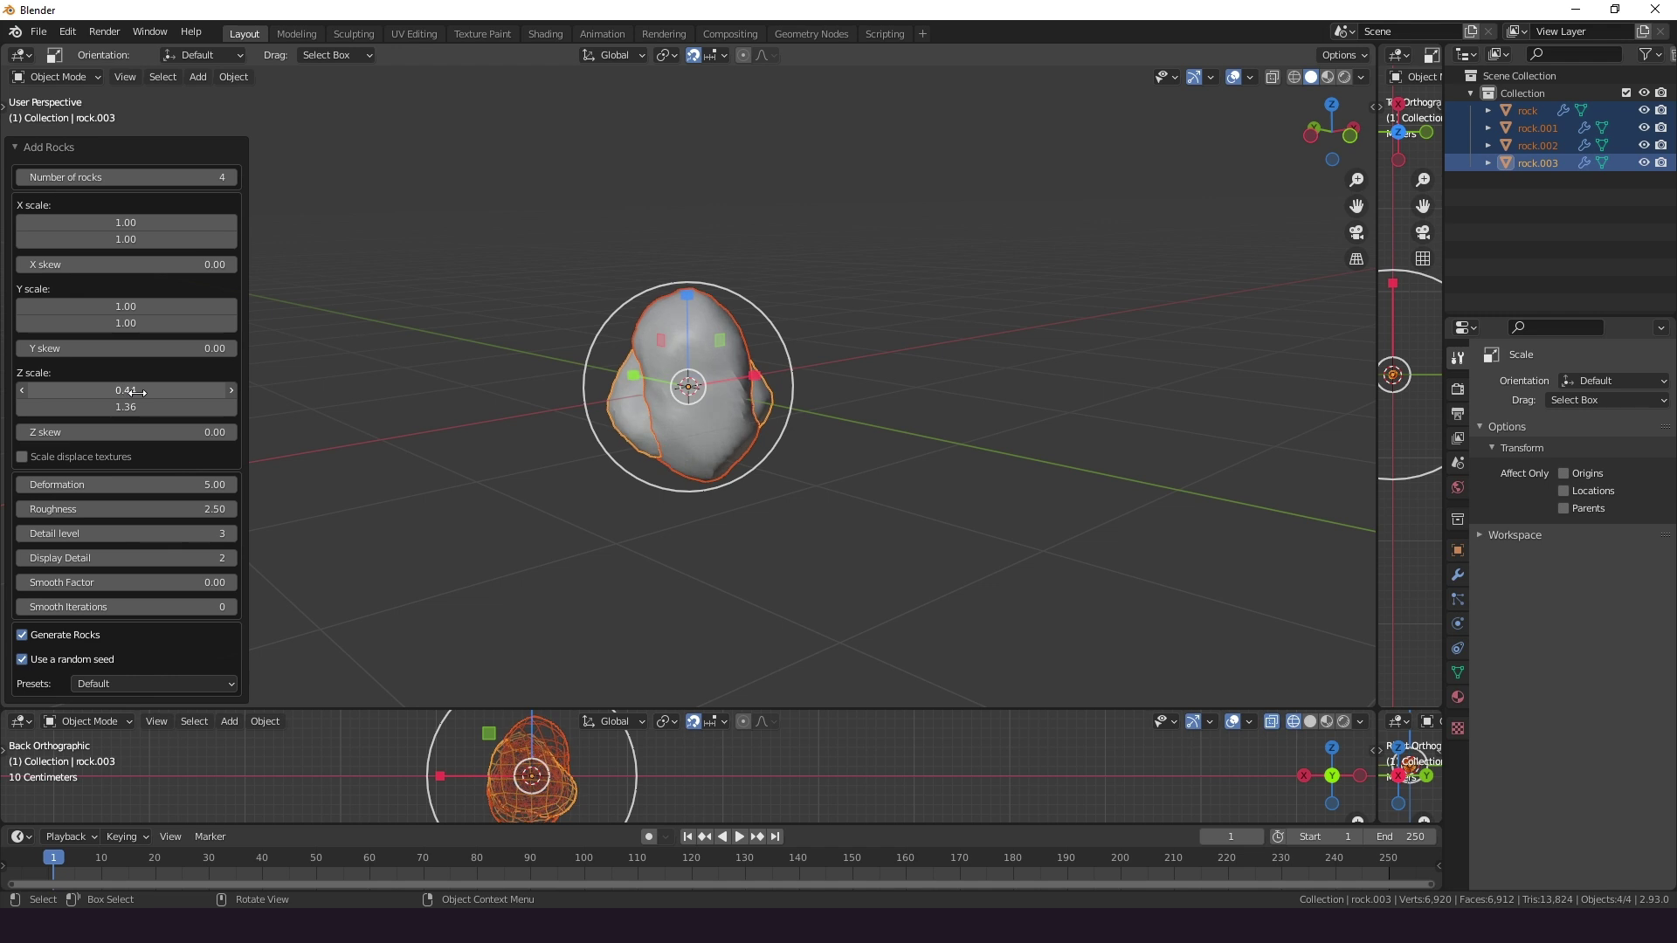
Put the rocks in a collection named Caillasse and hide that collection in the viewport
{"action": "double_click", "coordinate": [1520, 76]}
{"action": "right_click", "coordinate": [1526, 206]}
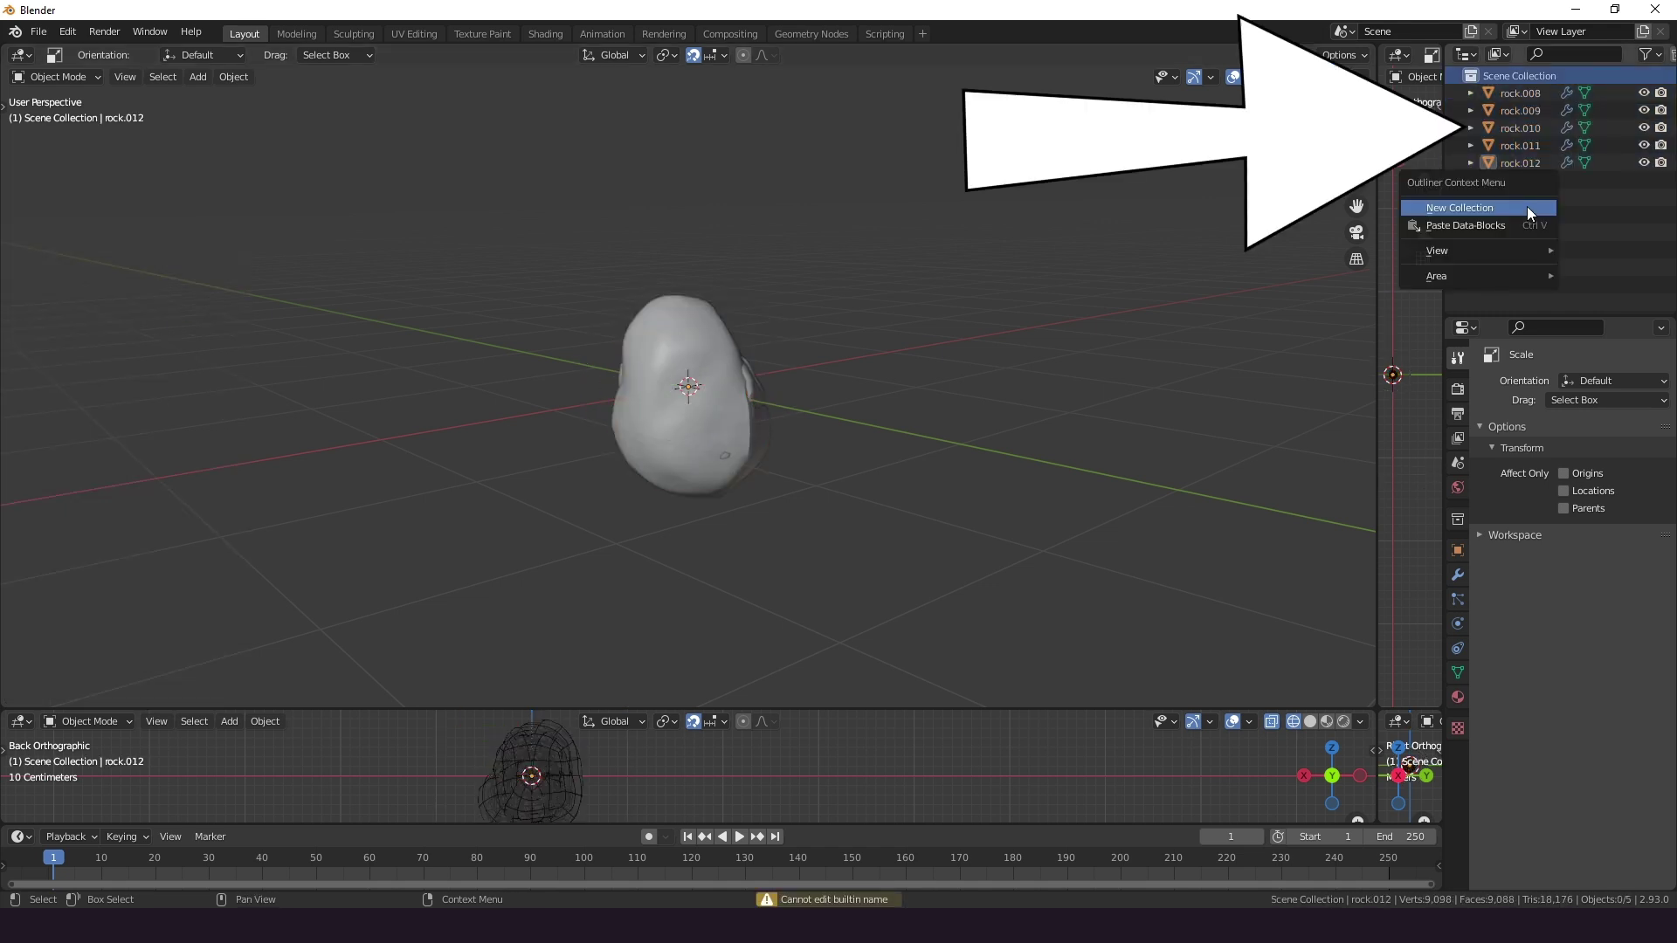
{"action": "left_click", "coordinate": [1527, 206]}
{"action": "double_click", "coordinate": [1538, 92]}
{"action": "type", "text": "Caillasse"}
{"action": "key", "text": "Return"}
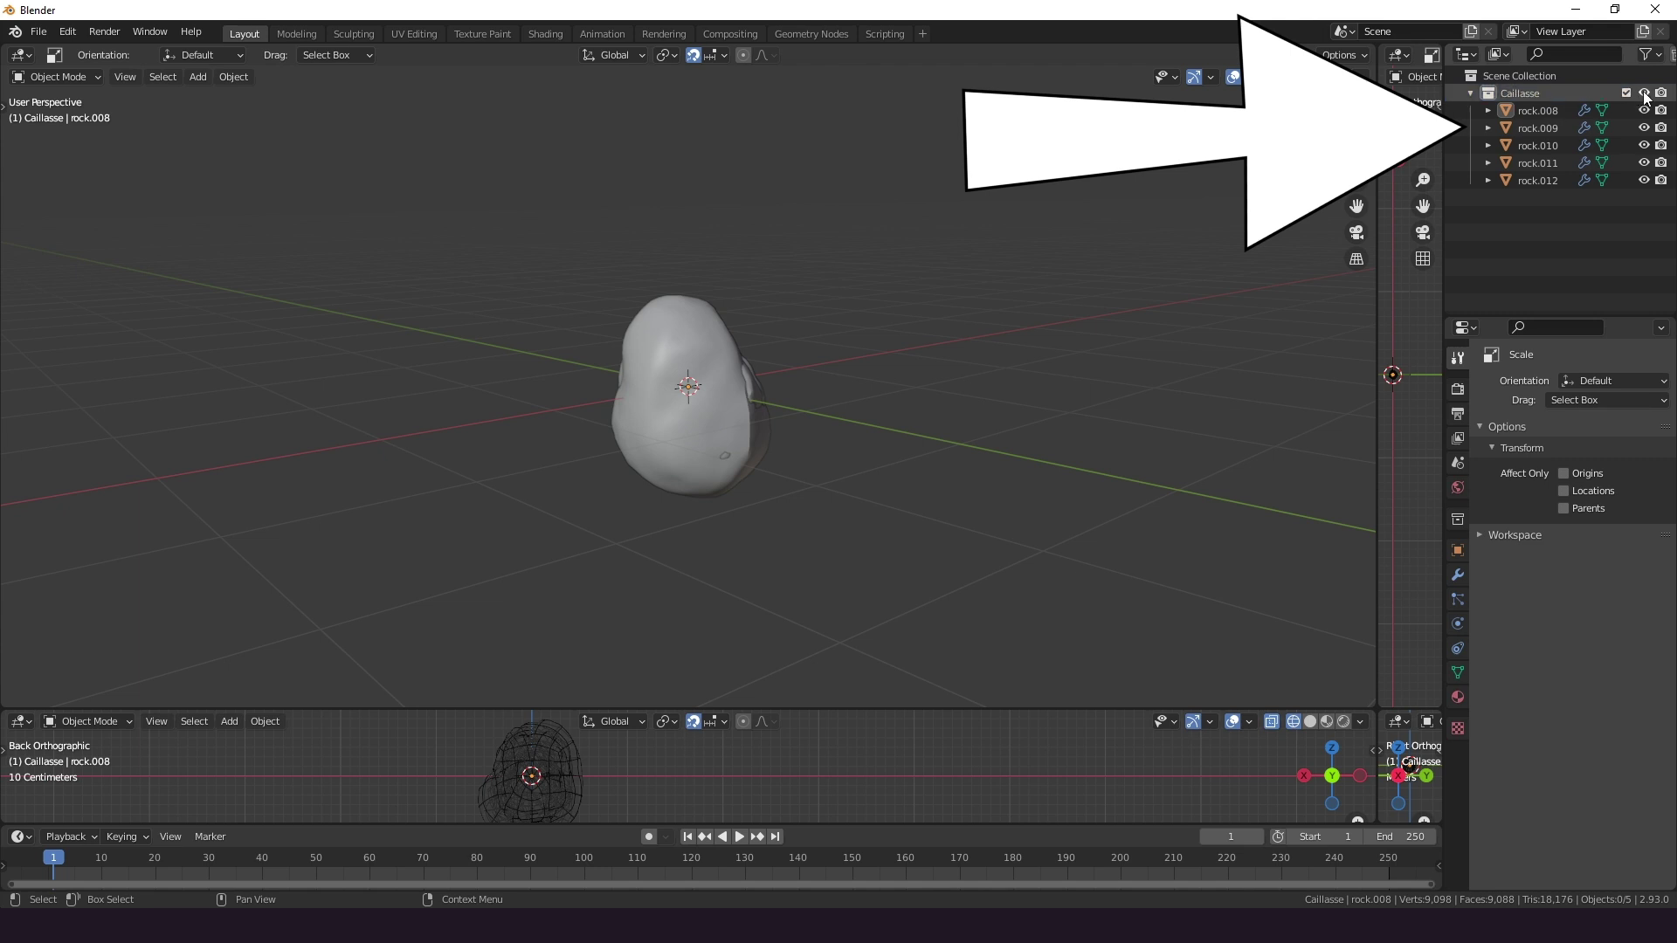
{"action": "left_click", "coordinate": [1644, 93]}
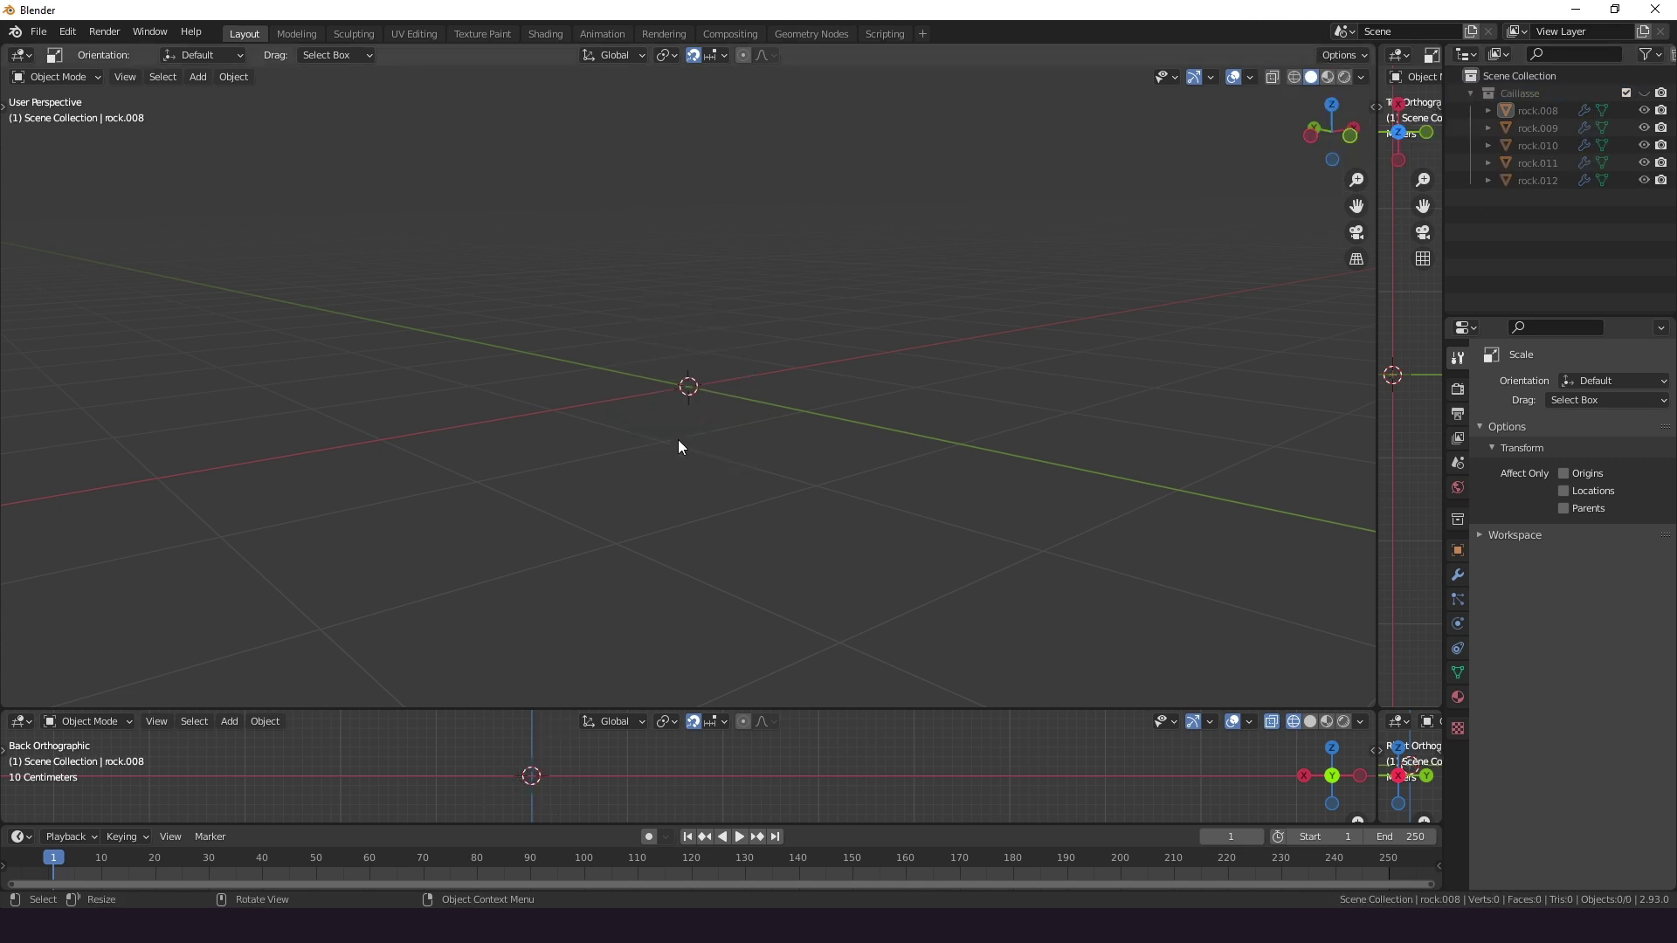
Search the add-on preferences for "landscap" to check the A.N.T. Landscape add-on
{"action": "left_click", "coordinate": [74, 35]}
{"action": "left_click", "coordinate": [124, 277]}
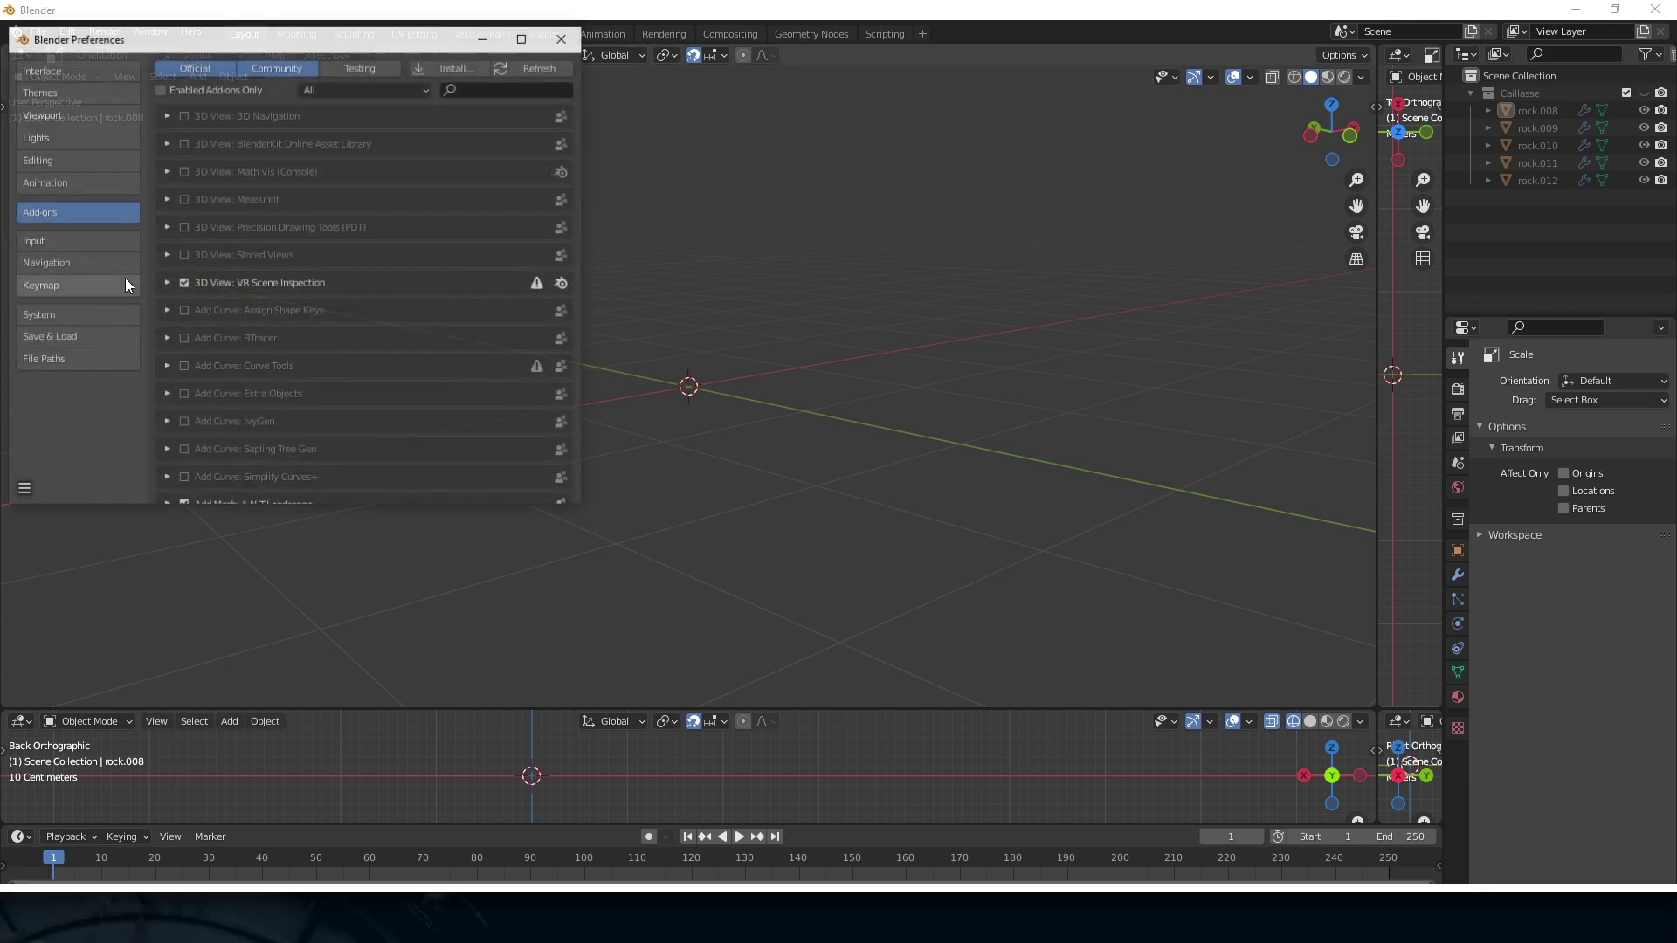
{"action": "left_click", "coordinate": [462, 91]}
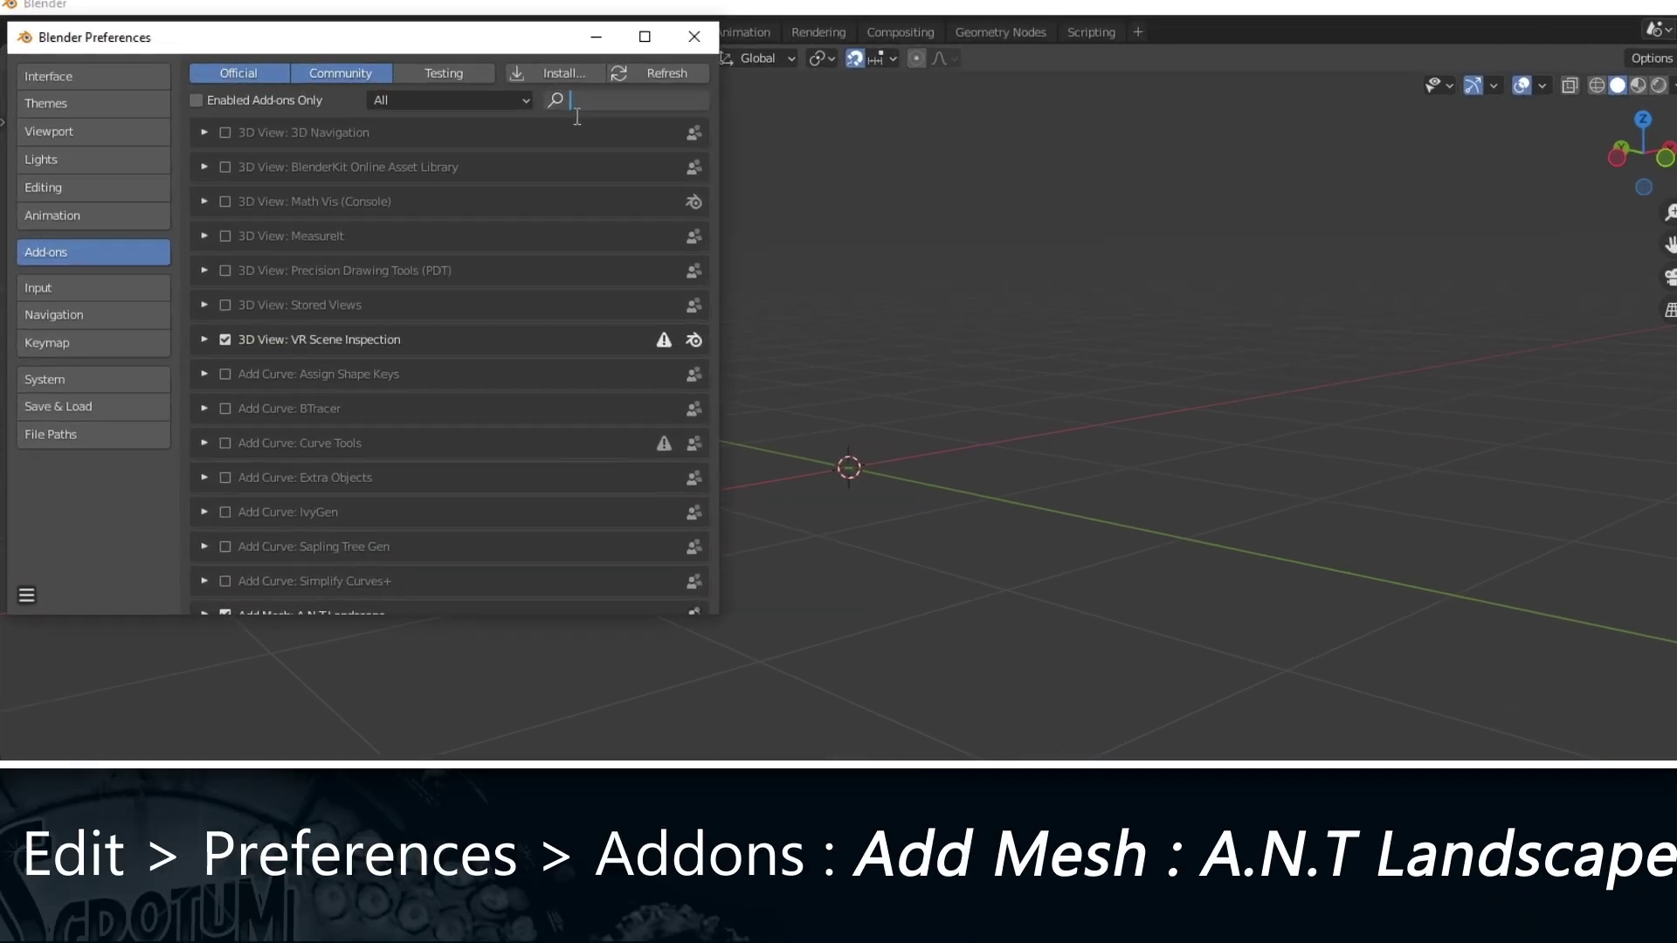
{"action": "type", "text": "landscap"}
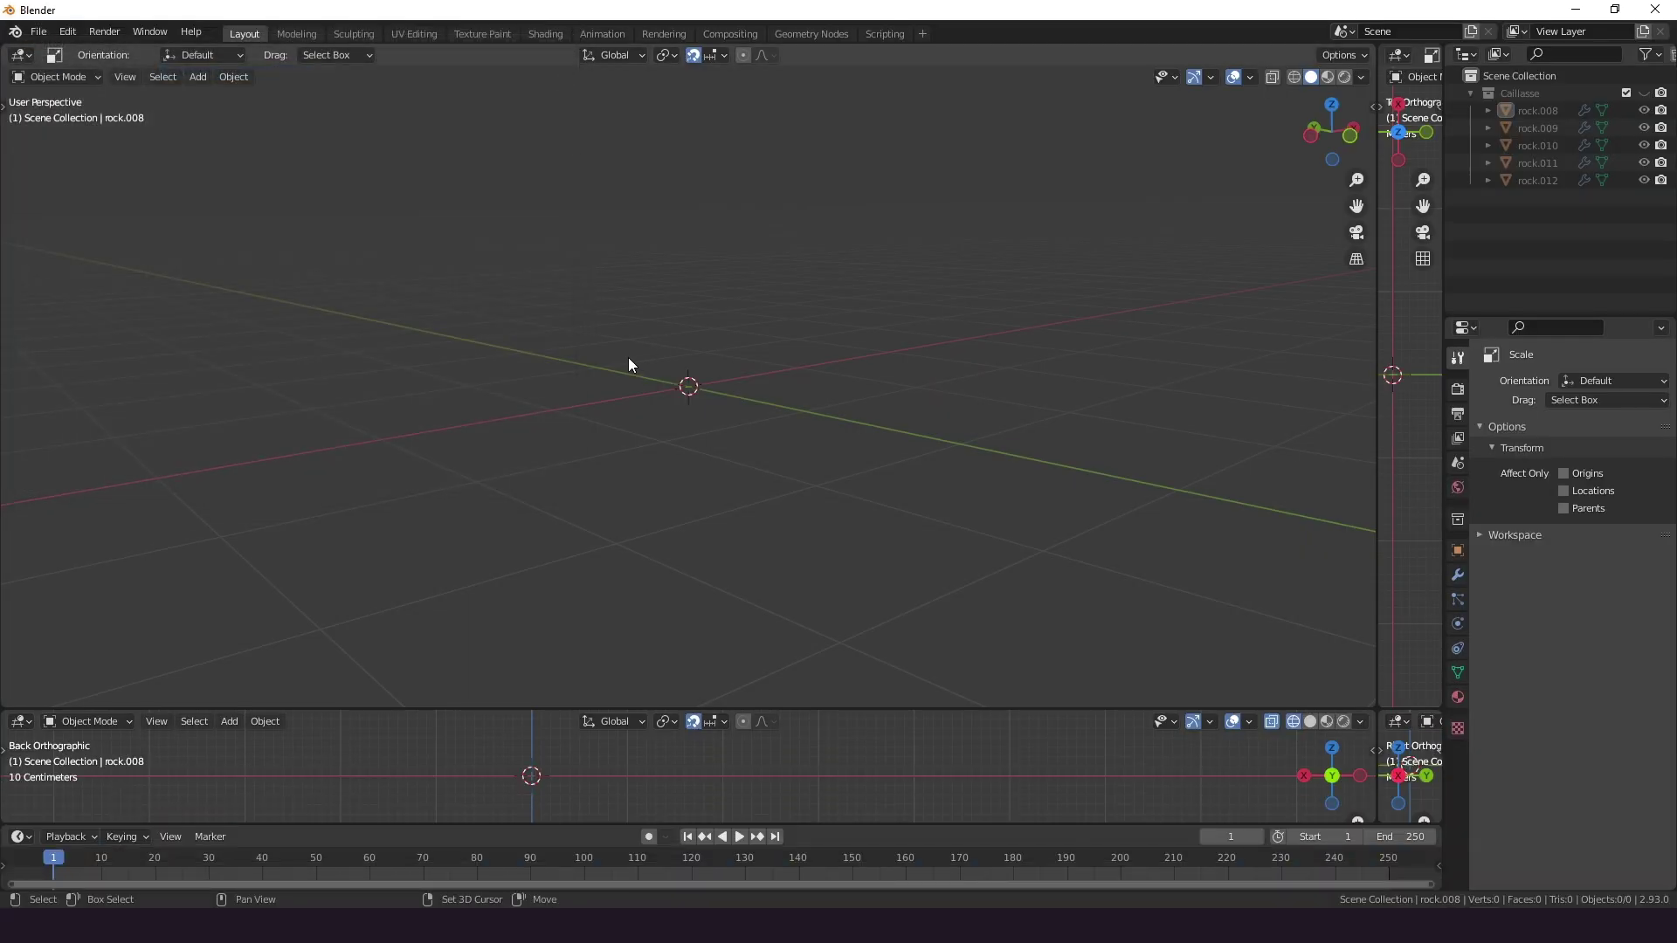
Add a Landscape mesh and set its Mesh Size X and Mesh Size Y to 20
{"action": "key", "text": "shift+a"}
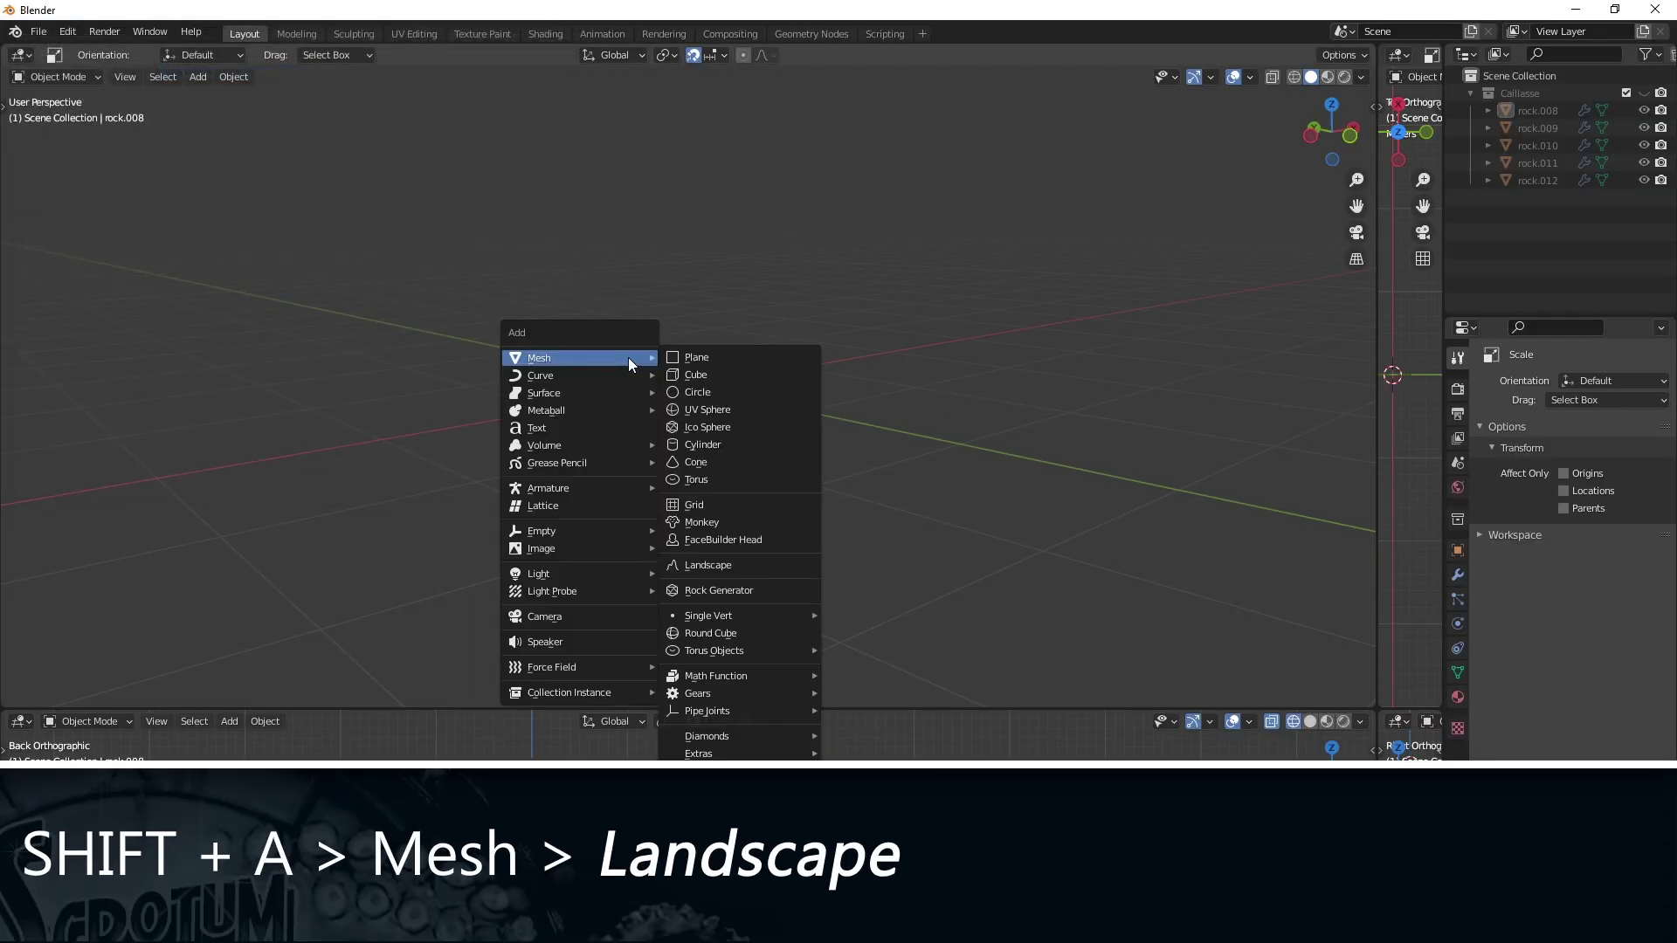
{"action": "left_click", "coordinate": [708, 565]}
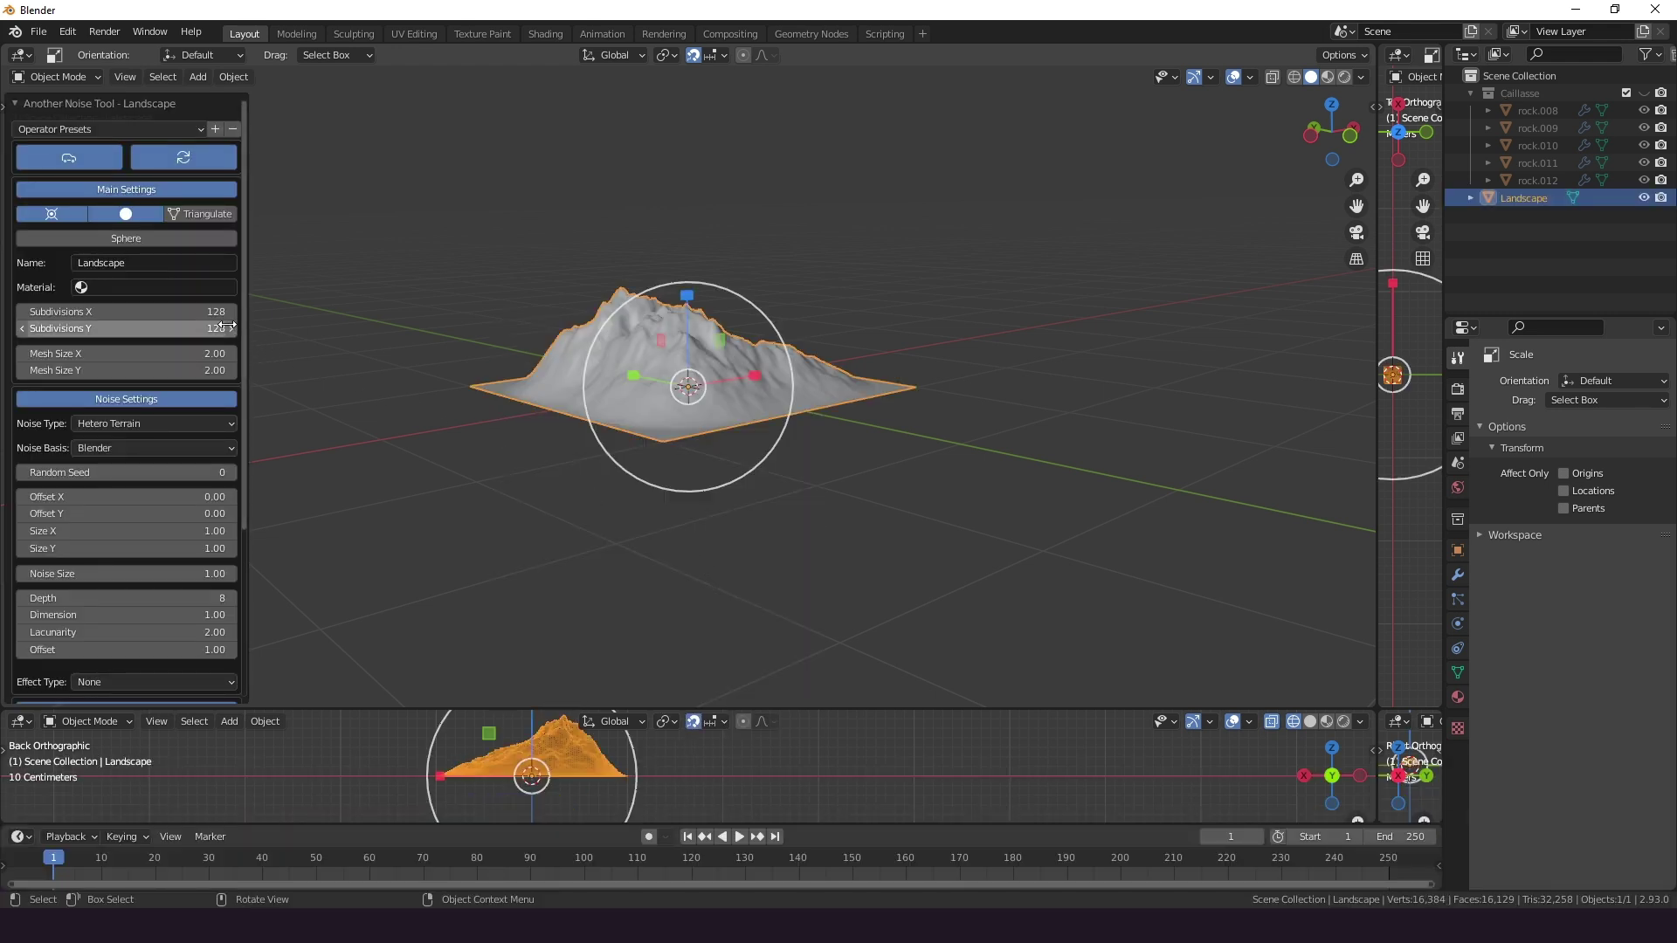
{"action": "left_click_drag", "start_coordinate": [160, 360], "coordinate": [393, 360]}
{"action": "left_click_drag", "start_coordinate": [183, 379], "coordinate": [323, 379]}
{"action": "left_click", "coordinate": [189, 360]}
{"action": "type", "text": "20"}
{"action": "key", "text": "Tab"}
{"action": "type", "text": "20"}
{"action": "key", "text": "Return"}
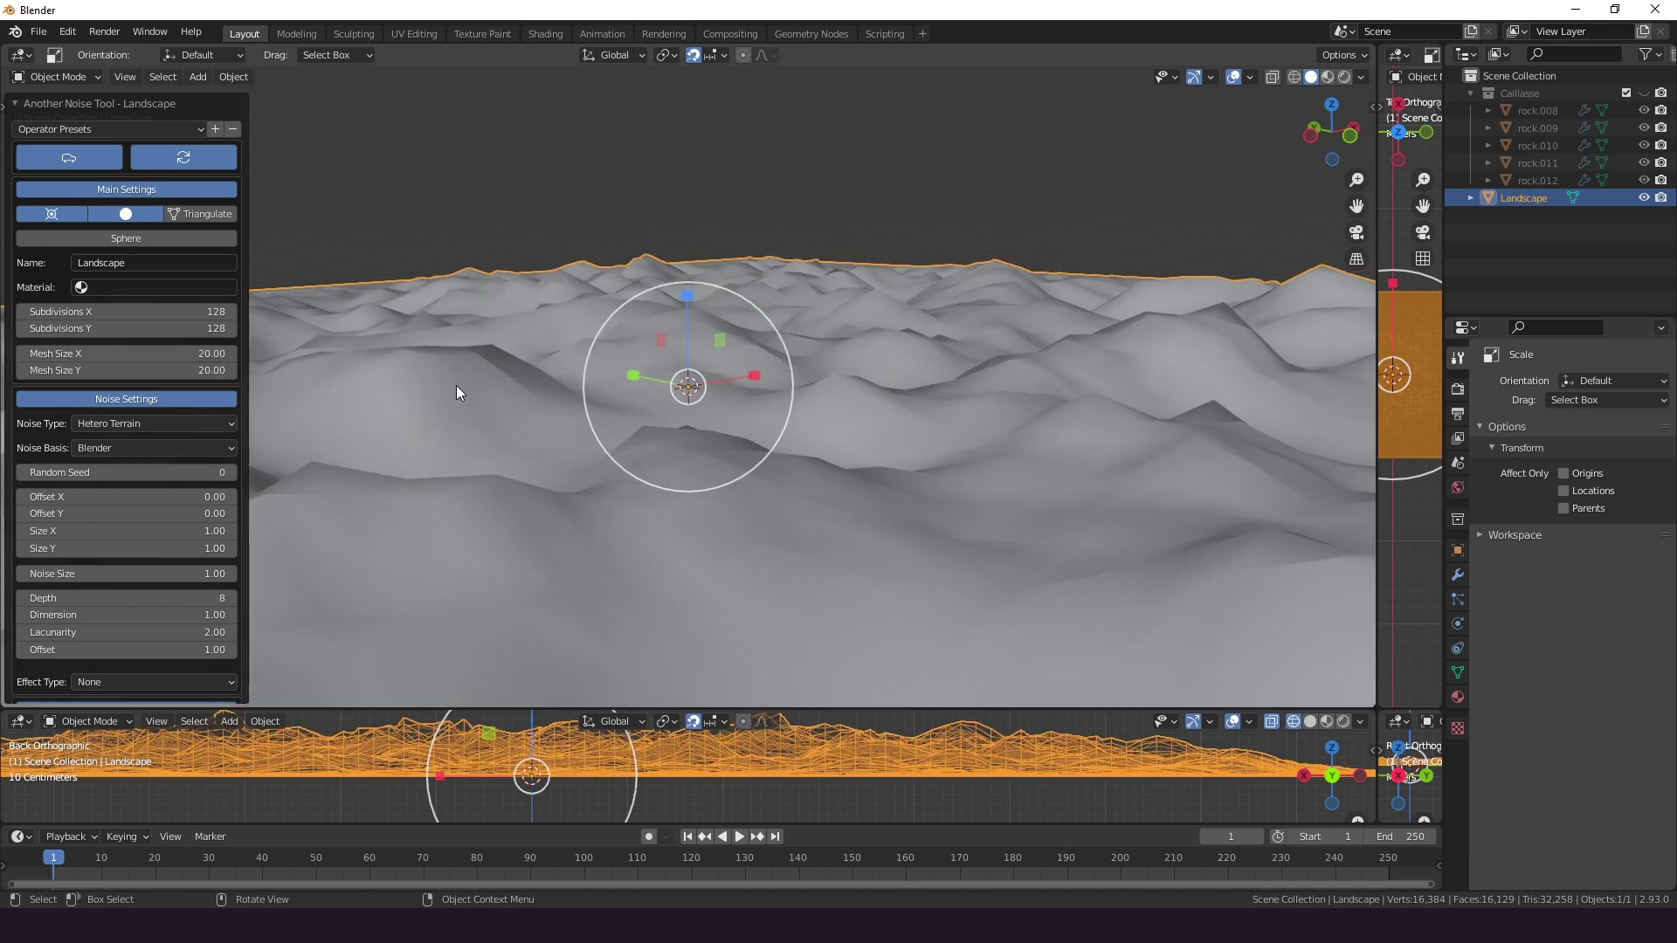
Duplicate the landscape in place by copying and pasting it, and make the copy the active object
{"action": "middle_click_drag", "start_coordinate": [577, 364], "coordinate": [742, 281]}
{"action": "key", "text": "alt+a"}
{"action": "left_click", "coordinate": [730, 311]}
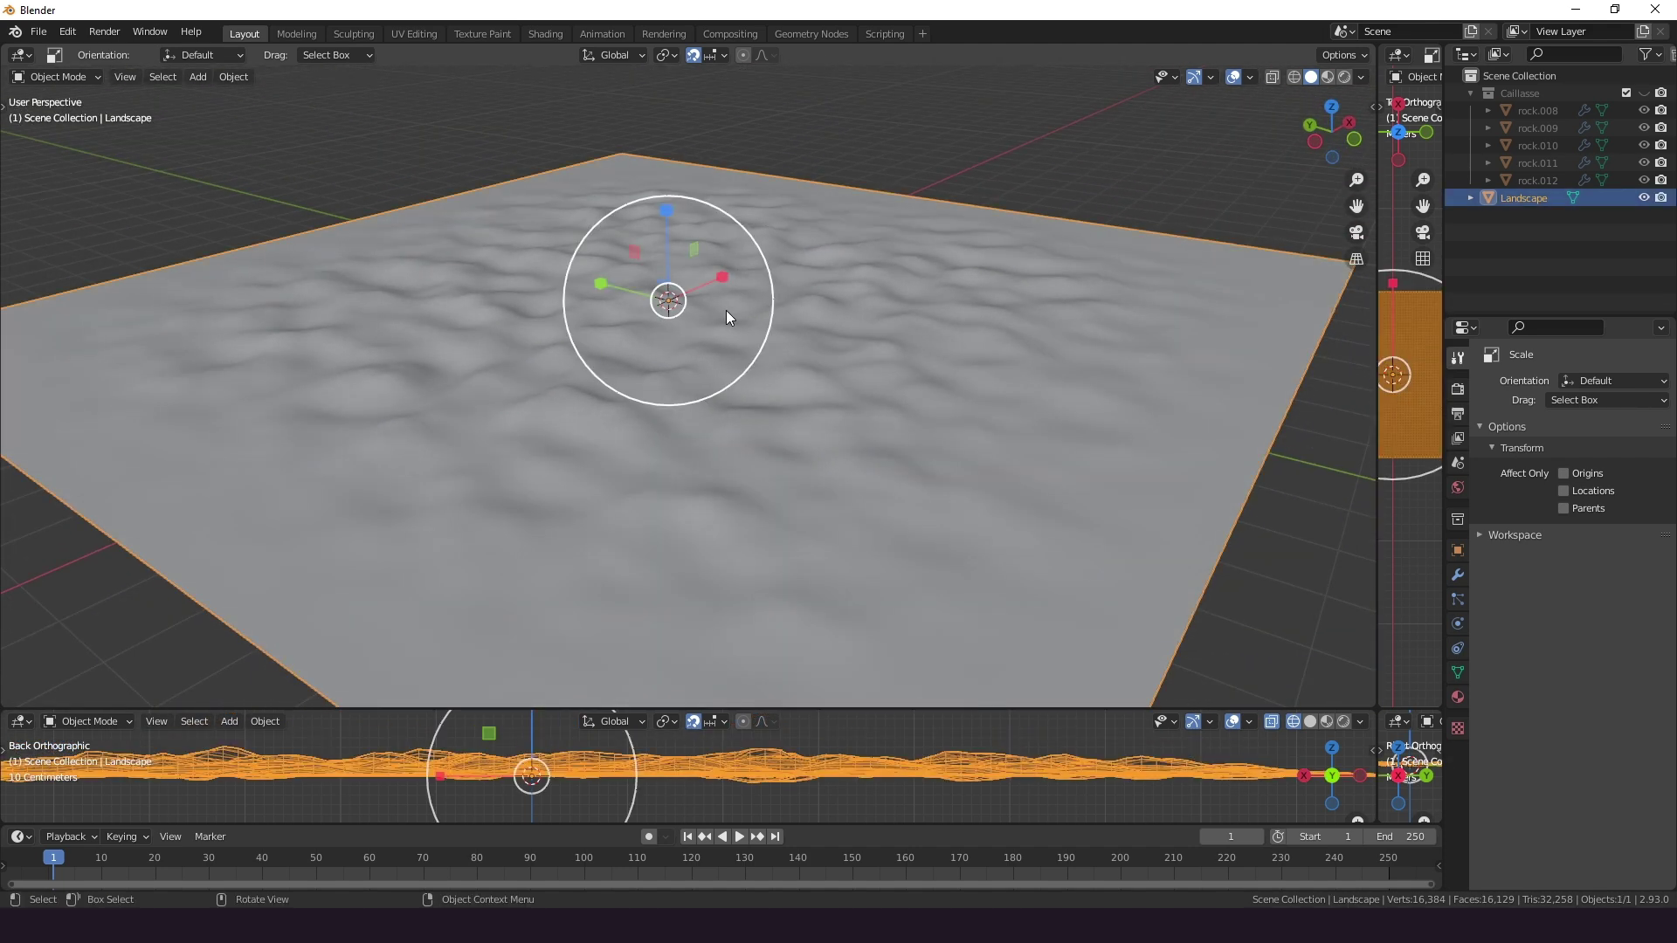
{"action": "key", "text": "ctrl+c"}
{"action": "key", "text": "ctrl+v"}
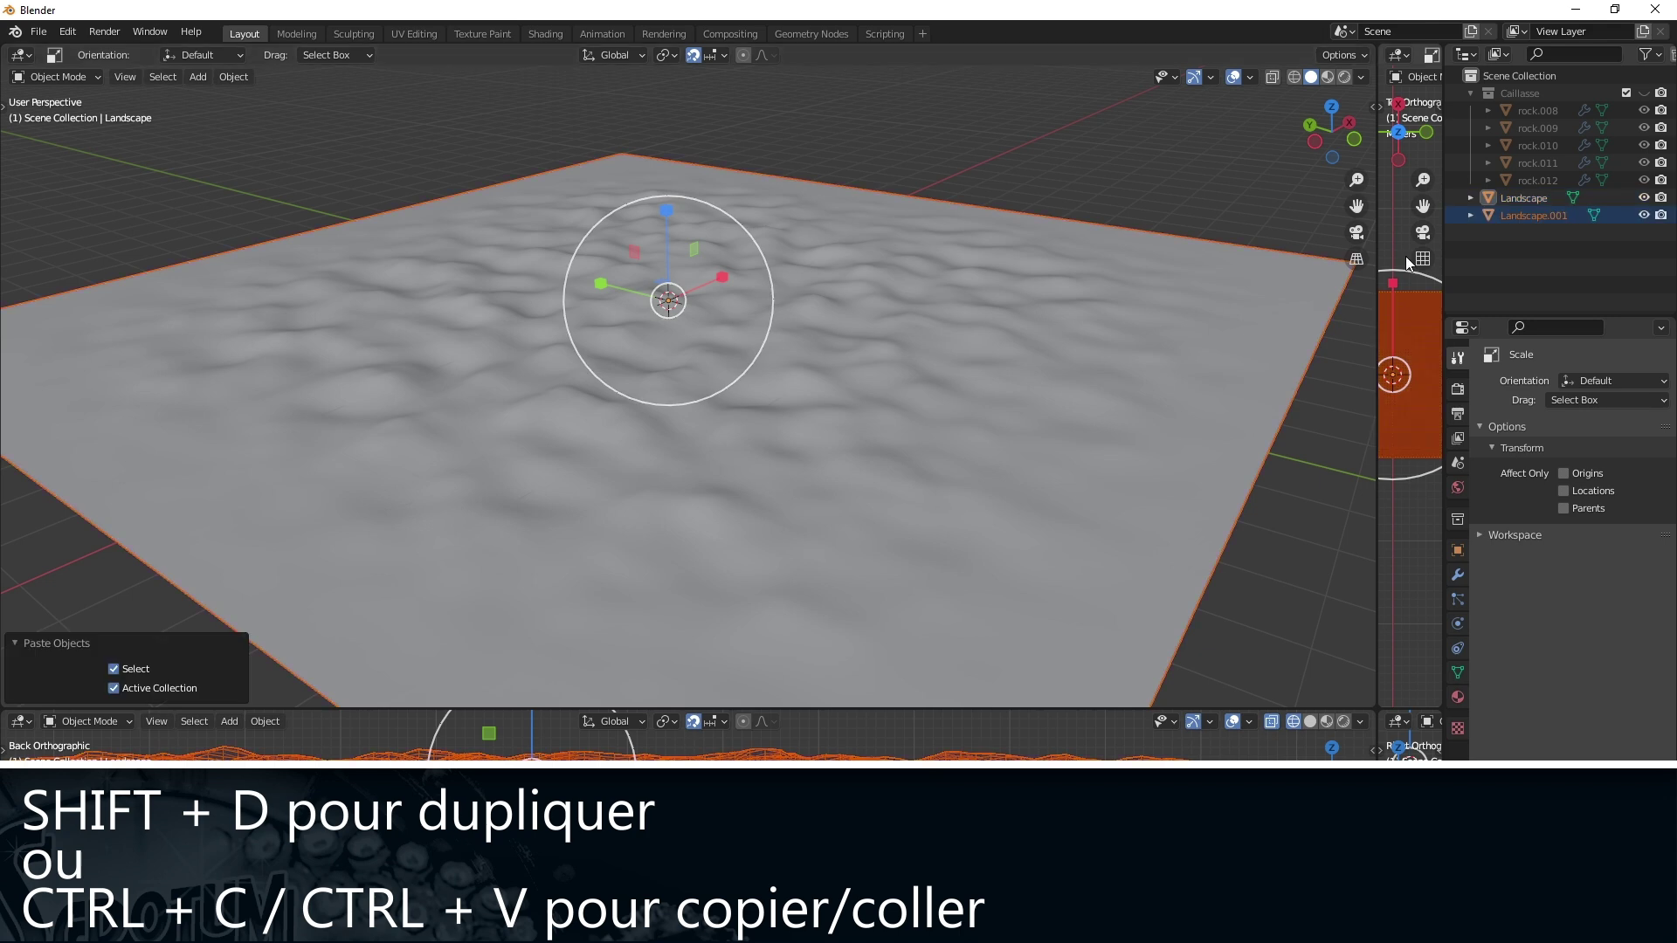
{"action": "left_click", "coordinate": [1533, 199]}
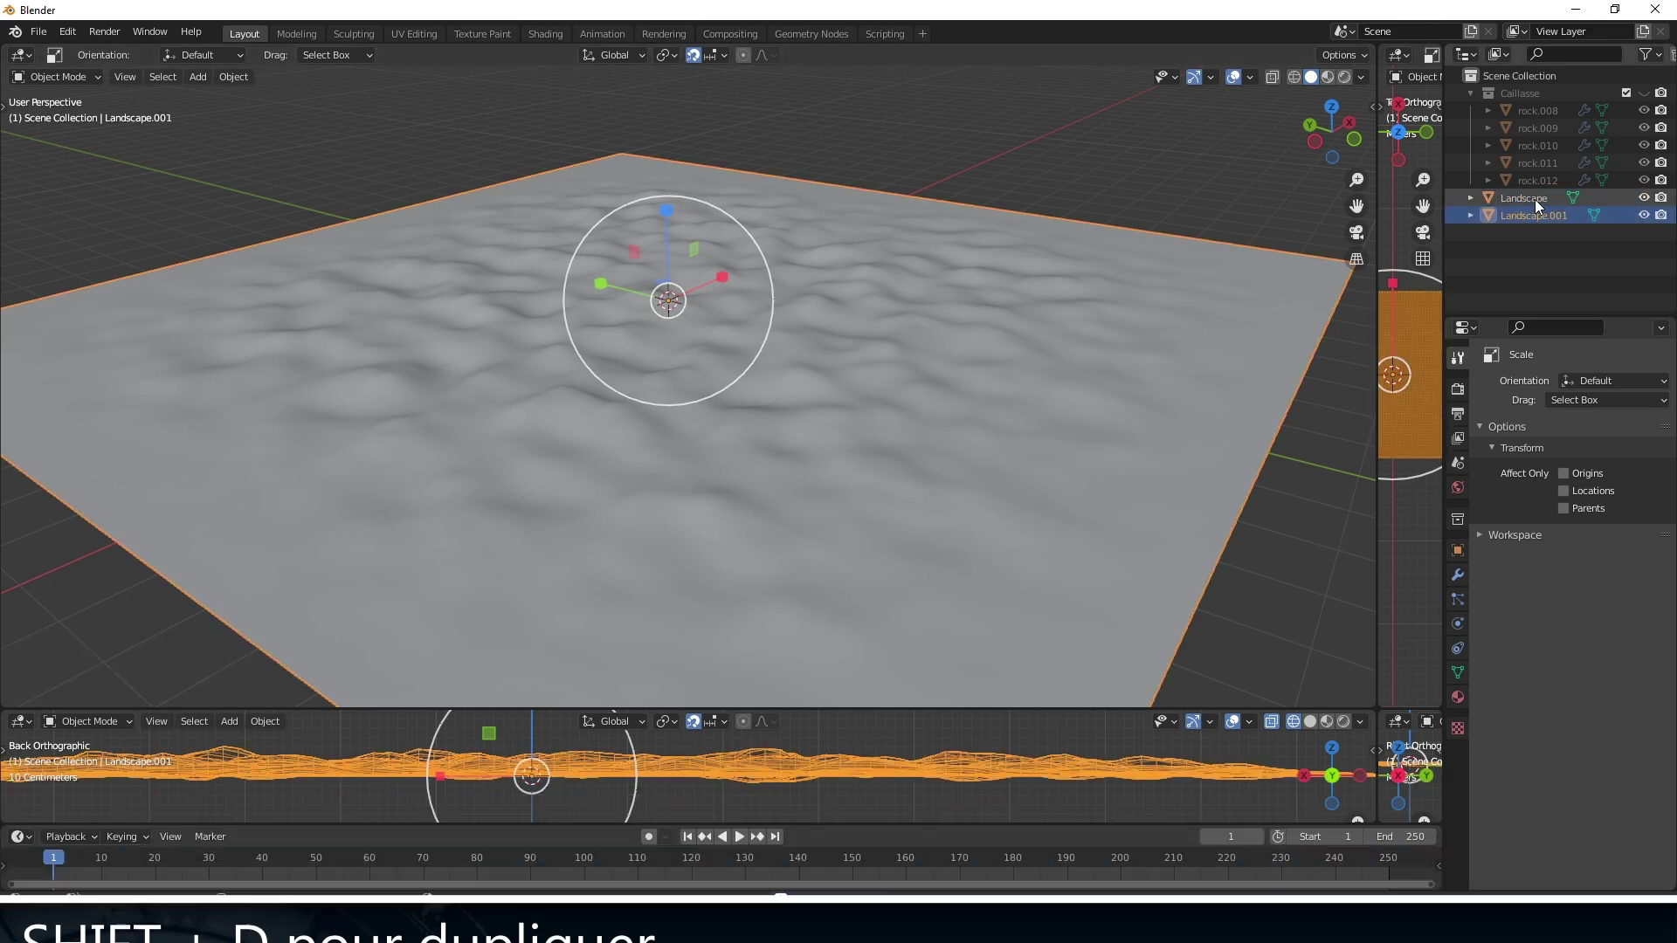
{"action": "left_click", "coordinate": [1535, 215]}
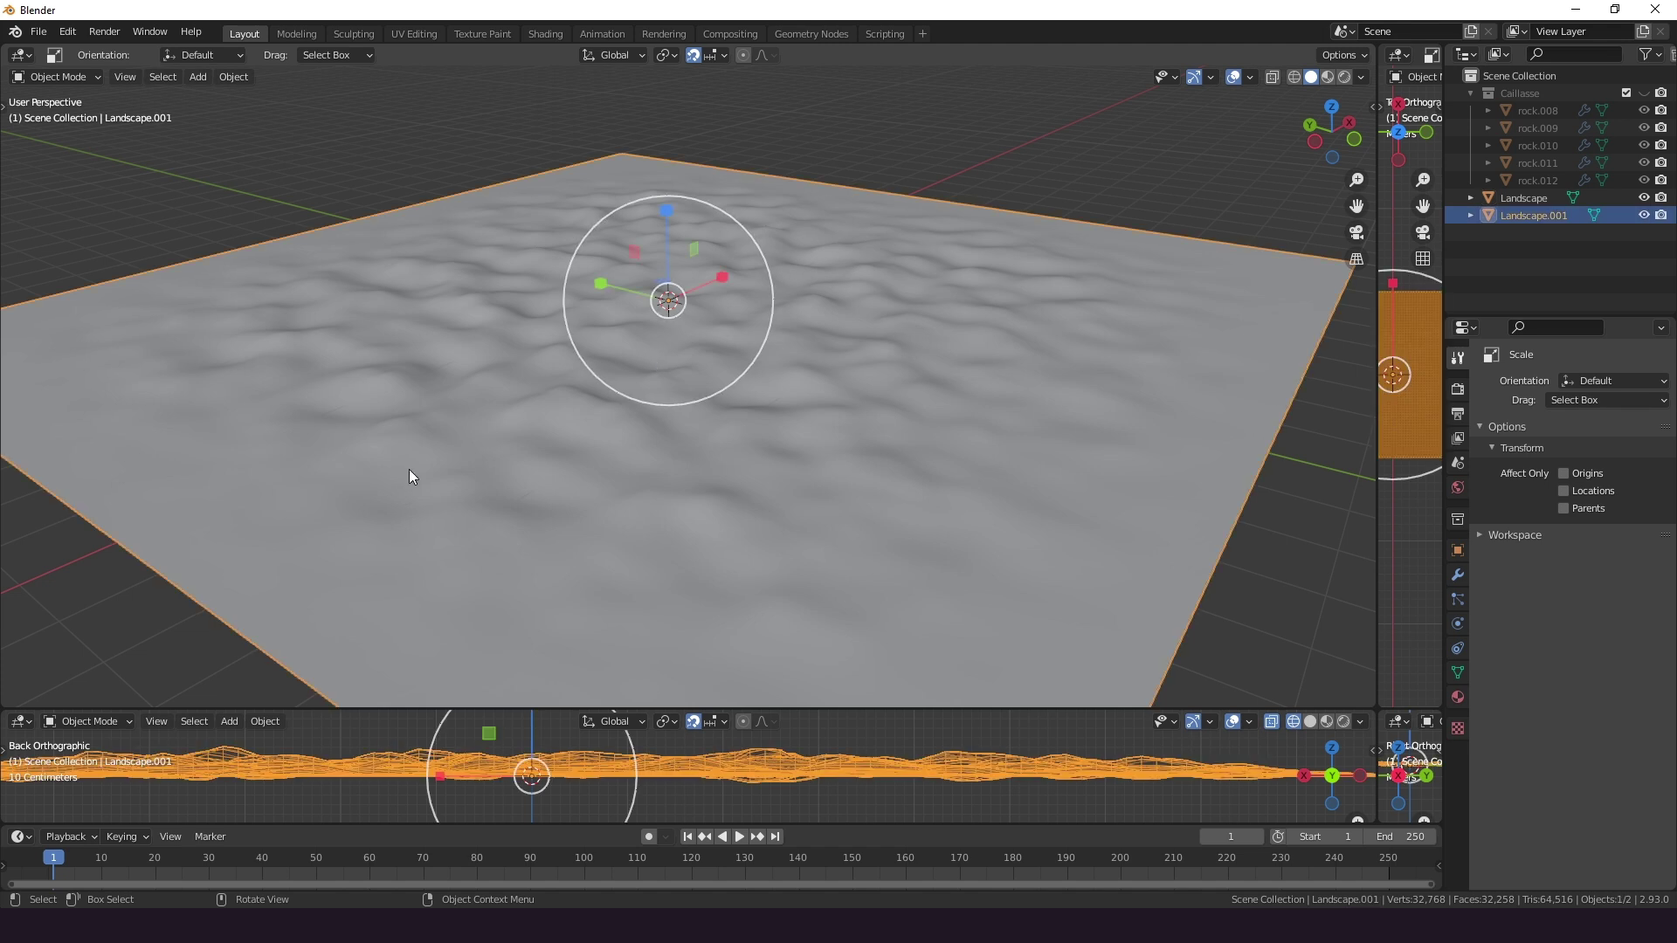
Turn the lower viewport into an enlarged Geometry Node Editor and create a new node tree on the landscape copy
{"action": "left_click", "coordinate": [21, 721]}
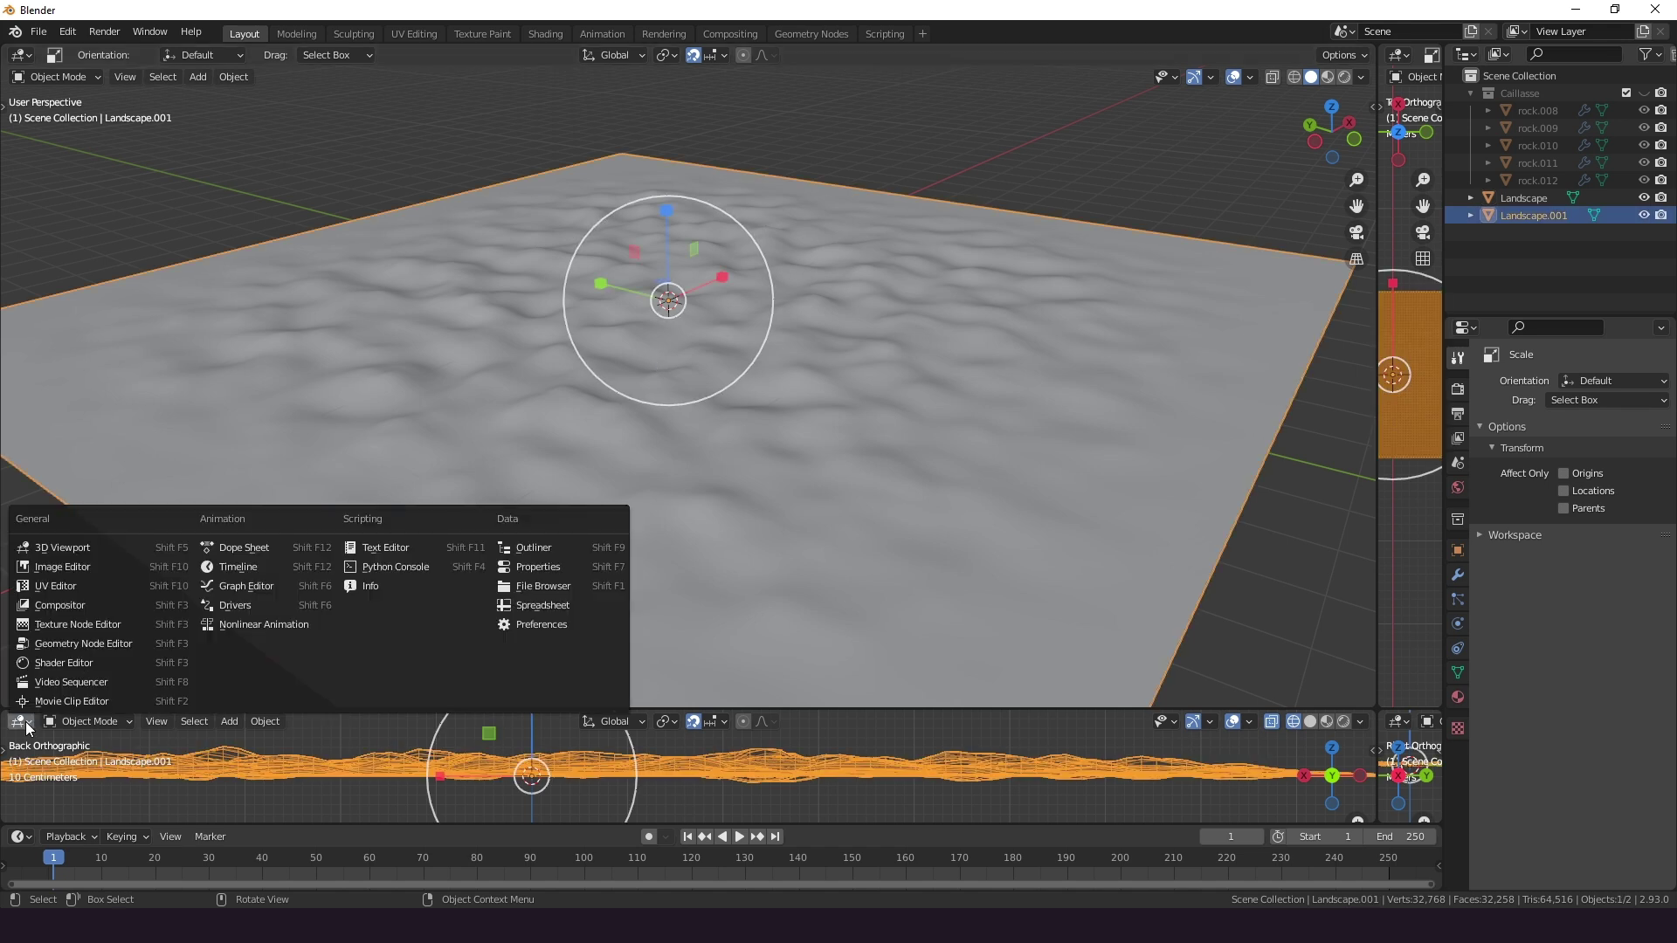
{"action": "left_click", "coordinate": [61, 643]}
{"action": "left_click_drag", "start_coordinate": [692, 711], "coordinate": [692, 428]}
{"action": "left_click", "coordinate": [692, 437]}
{"action": "key", "text": "Home"}
Insert a Point Distribute node between Group Input and Group Output and set its maximum density to 10.1
{"action": "key", "text": "shift+a"}
{"action": "left_click", "coordinate": [544, 550]}
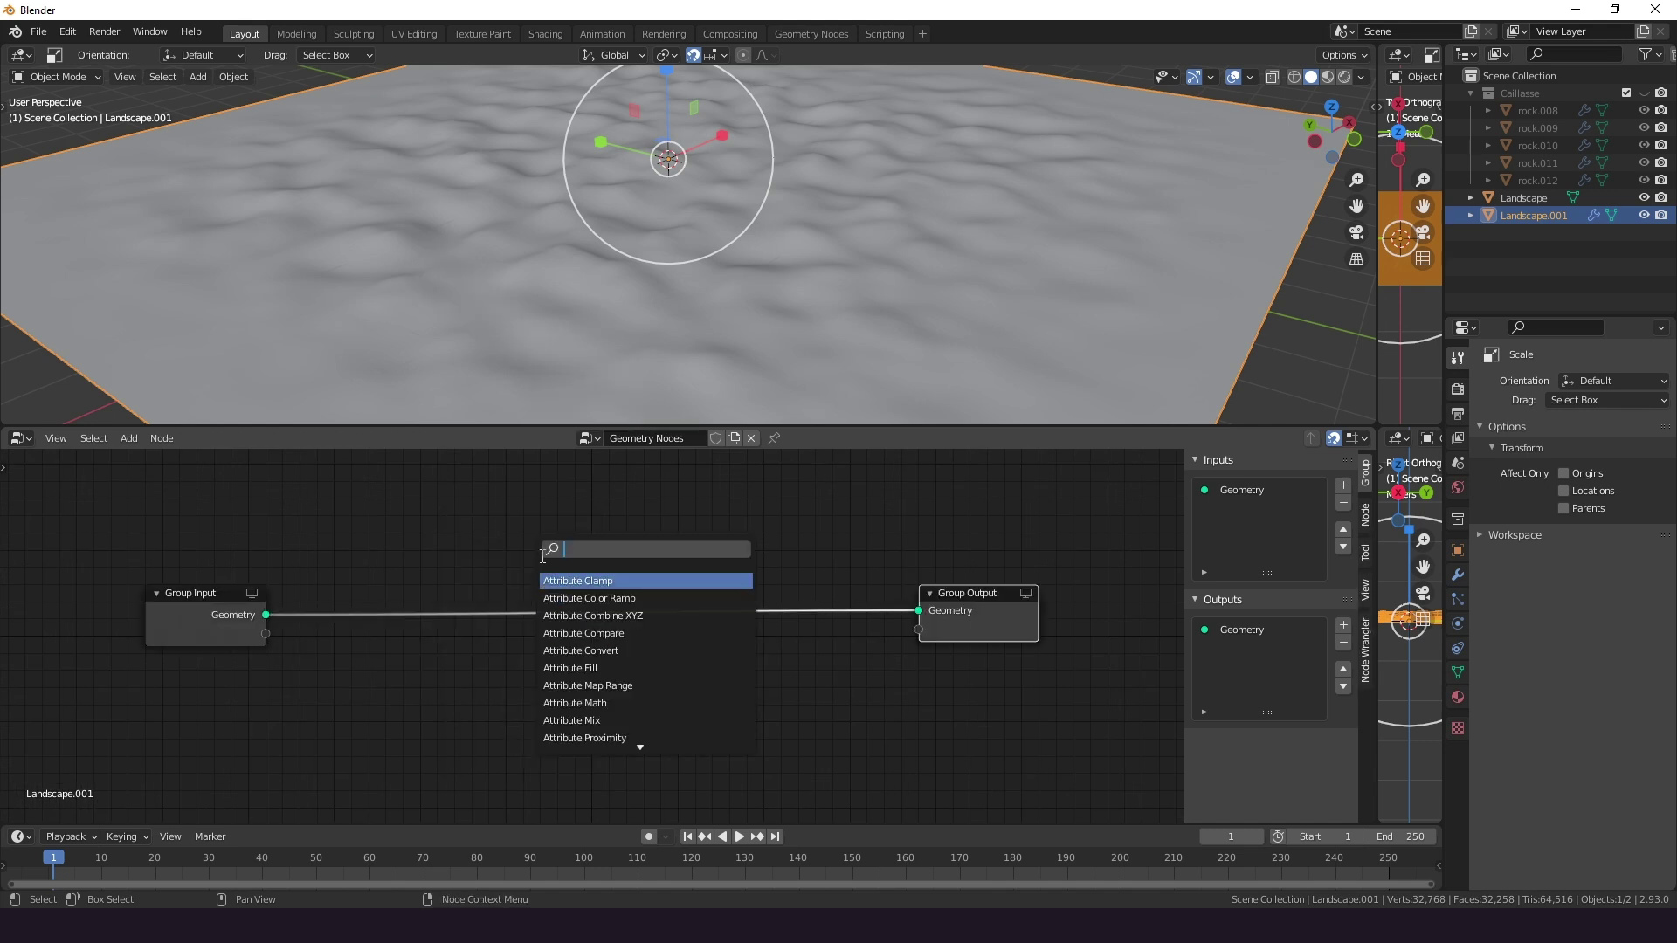
{"action": "type", "text": "point di"}
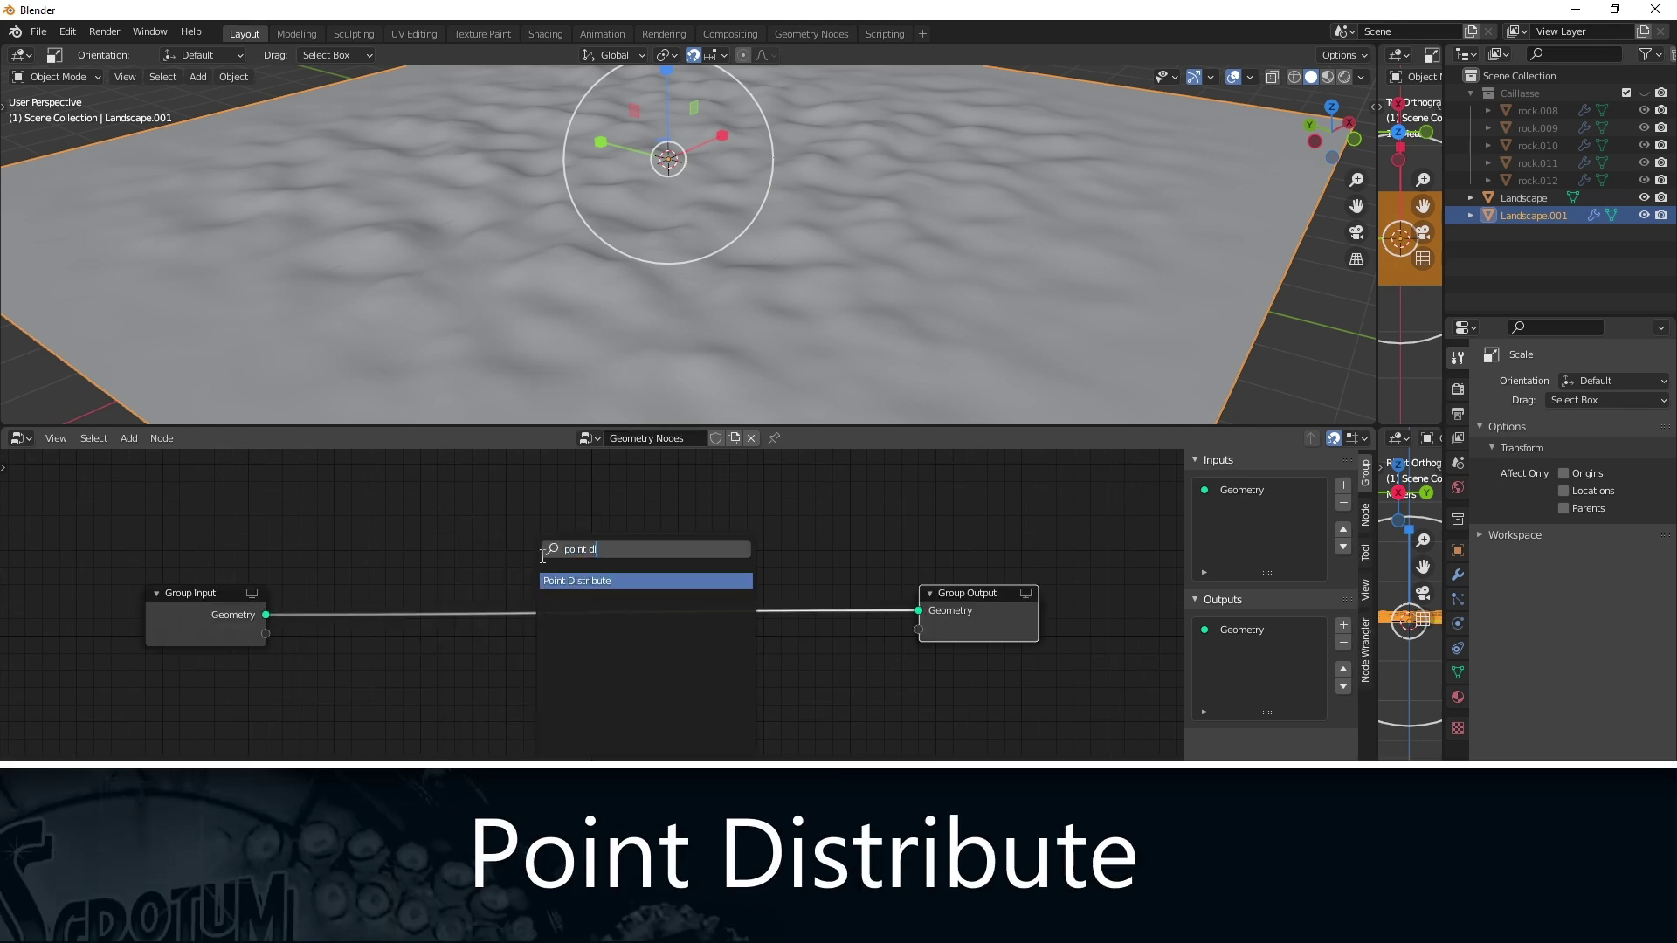
{"action": "left_click", "coordinate": [644, 581]}
{"action": "left_click", "coordinate": [617, 581]}
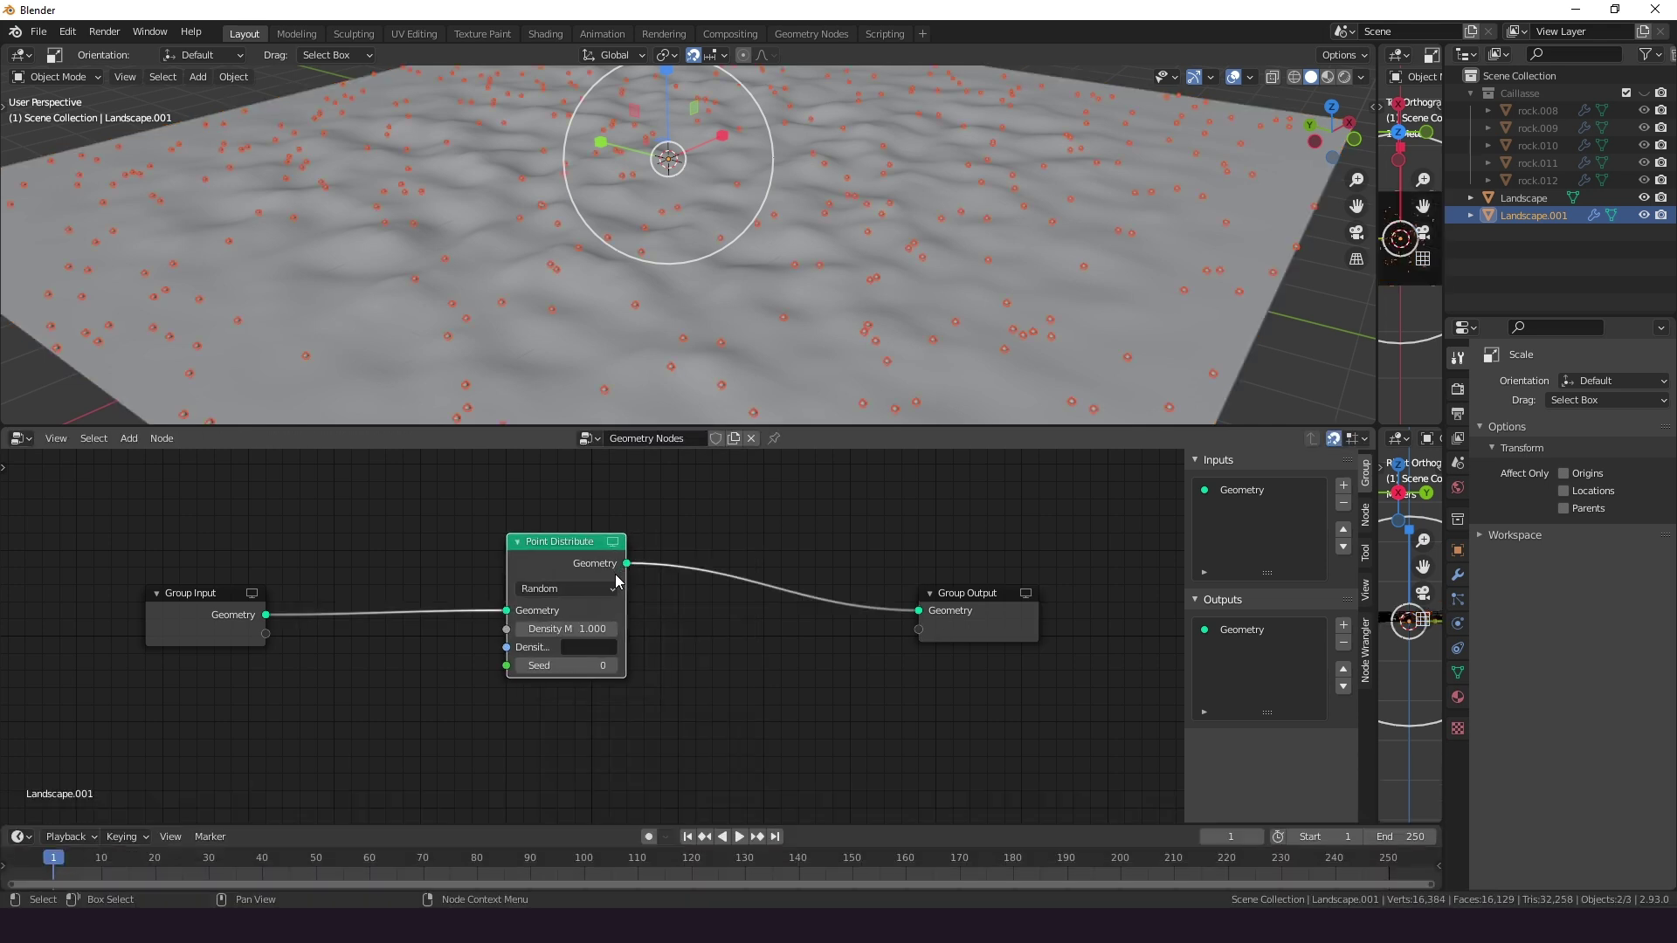
{"action": "mouse_move", "coordinate": [594, 628]}
{"action": "left_mouse_down"}
{"action": "mouse_move", "coordinate": [664, 629]}
{"action": "mouse_move", "coordinate": [541, 629]}
{"action": "mouse_move", "coordinate": [629, 629]}
{"action": "mouse_move", "coordinate": [603, 629]}
{"action": "left_mouse_up"}
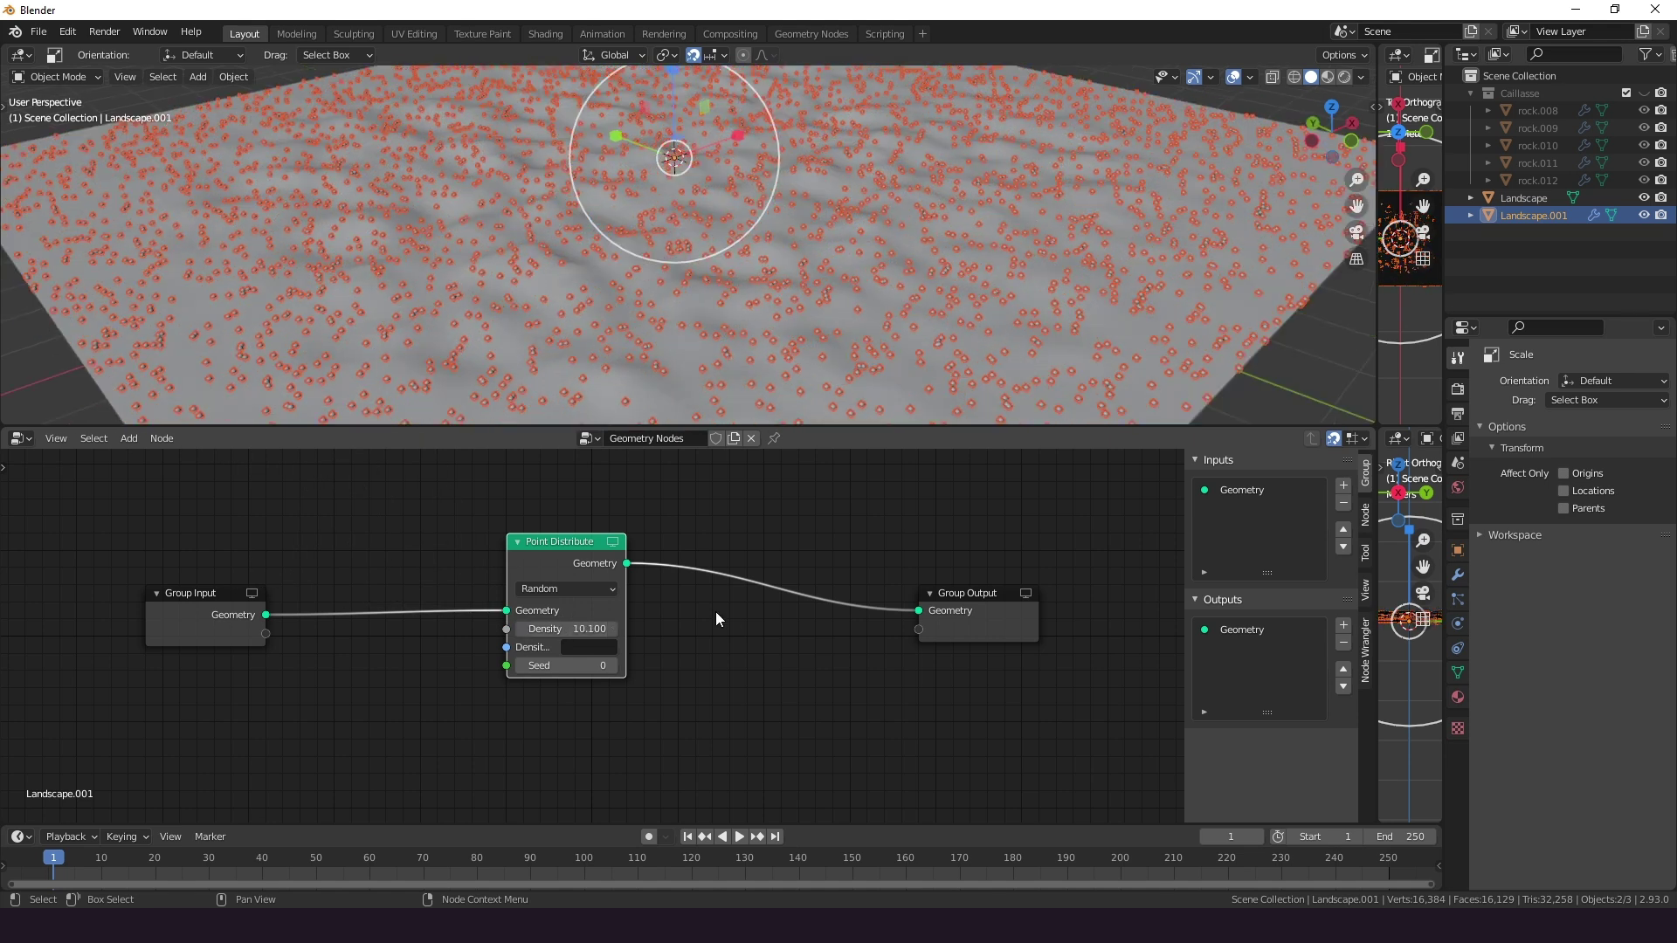
Insert a Point Instance node between Point Distribute and Group Output
{"action": "key", "text": "shift+a"}
{"action": "type", "text": "poin"}
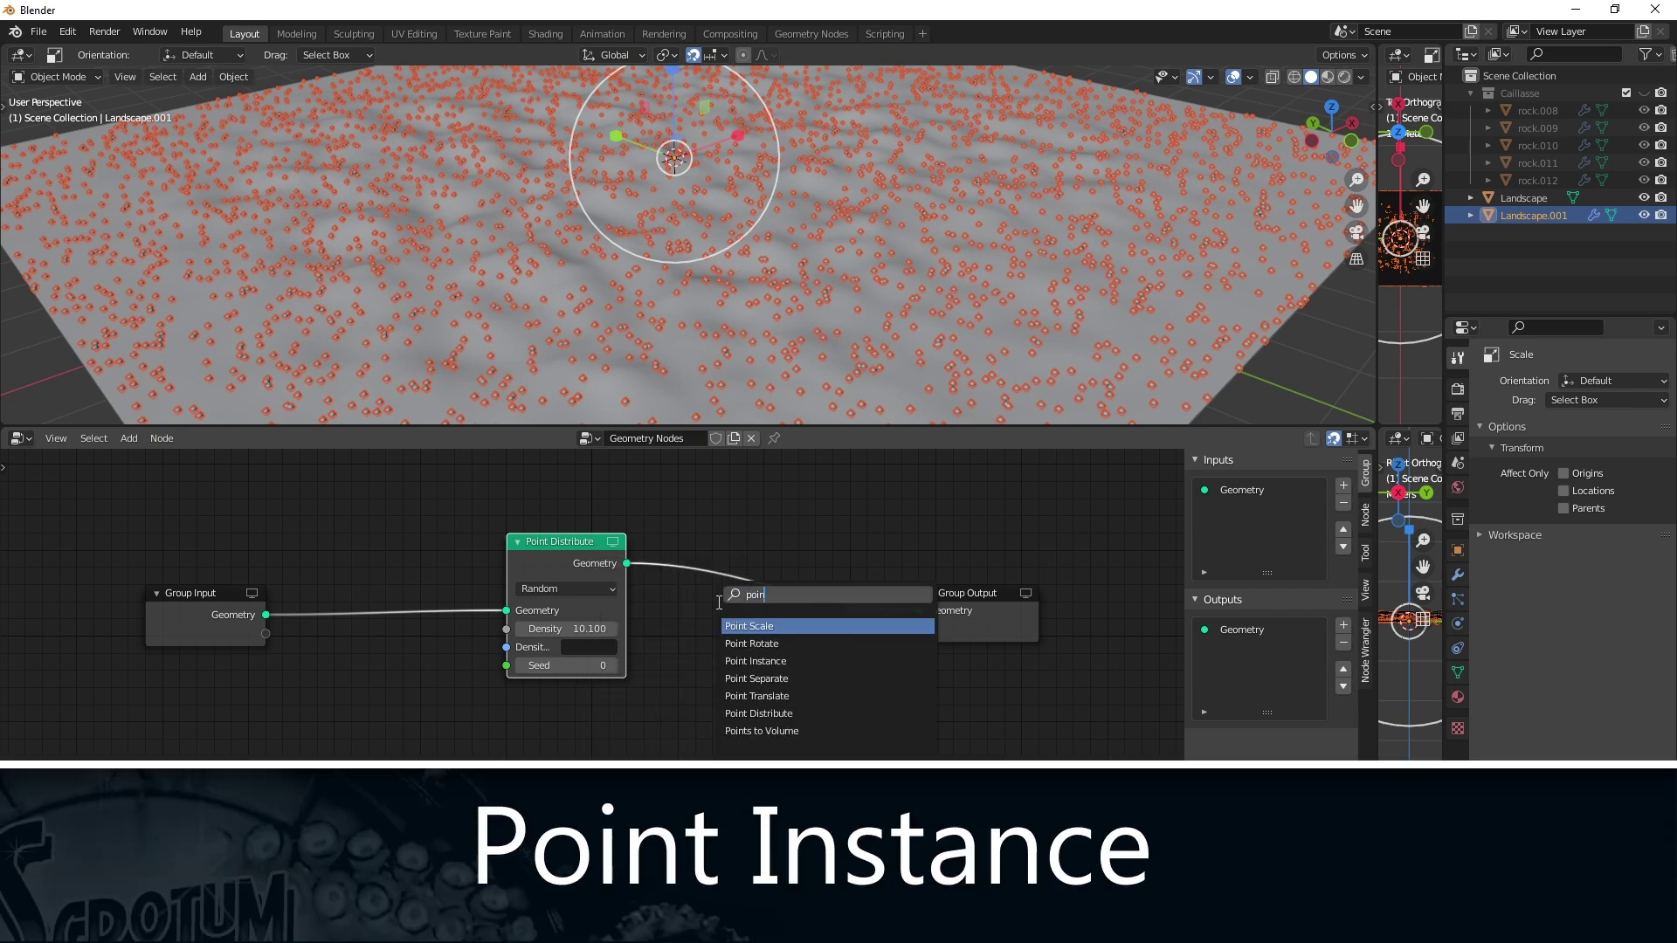
{"action": "key", "text": "Down"}
{"action": "key", "text": "Down"}
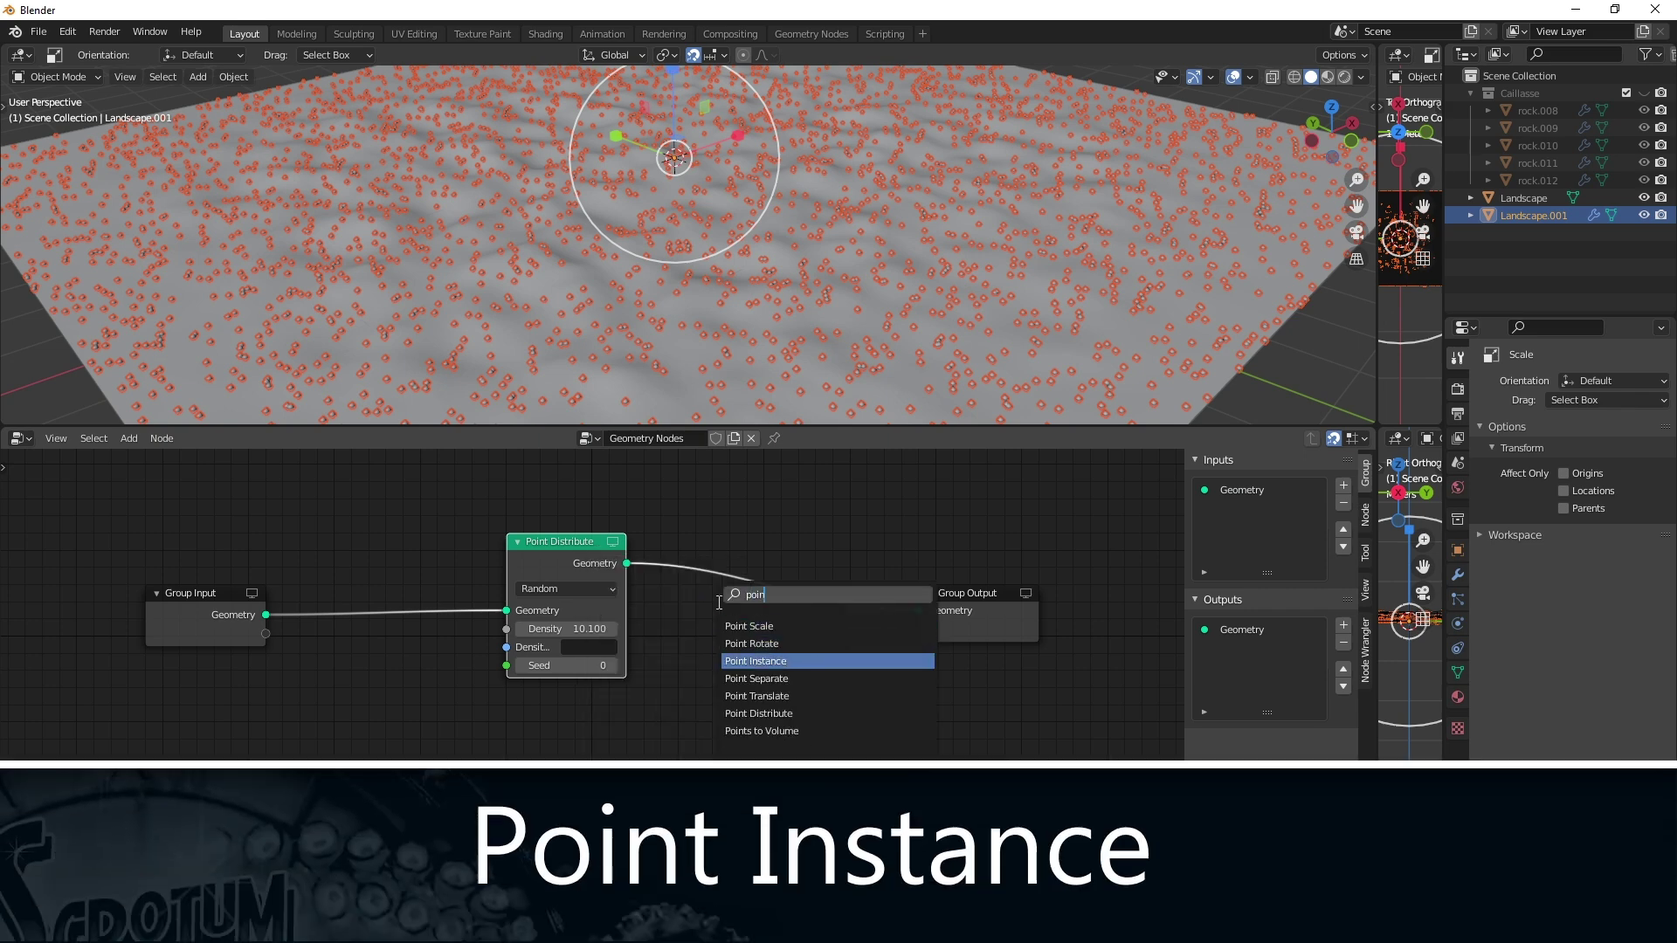
{"action": "key", "text": "Return"}
{"action": "left_click", "coordinate": [712, 570]}
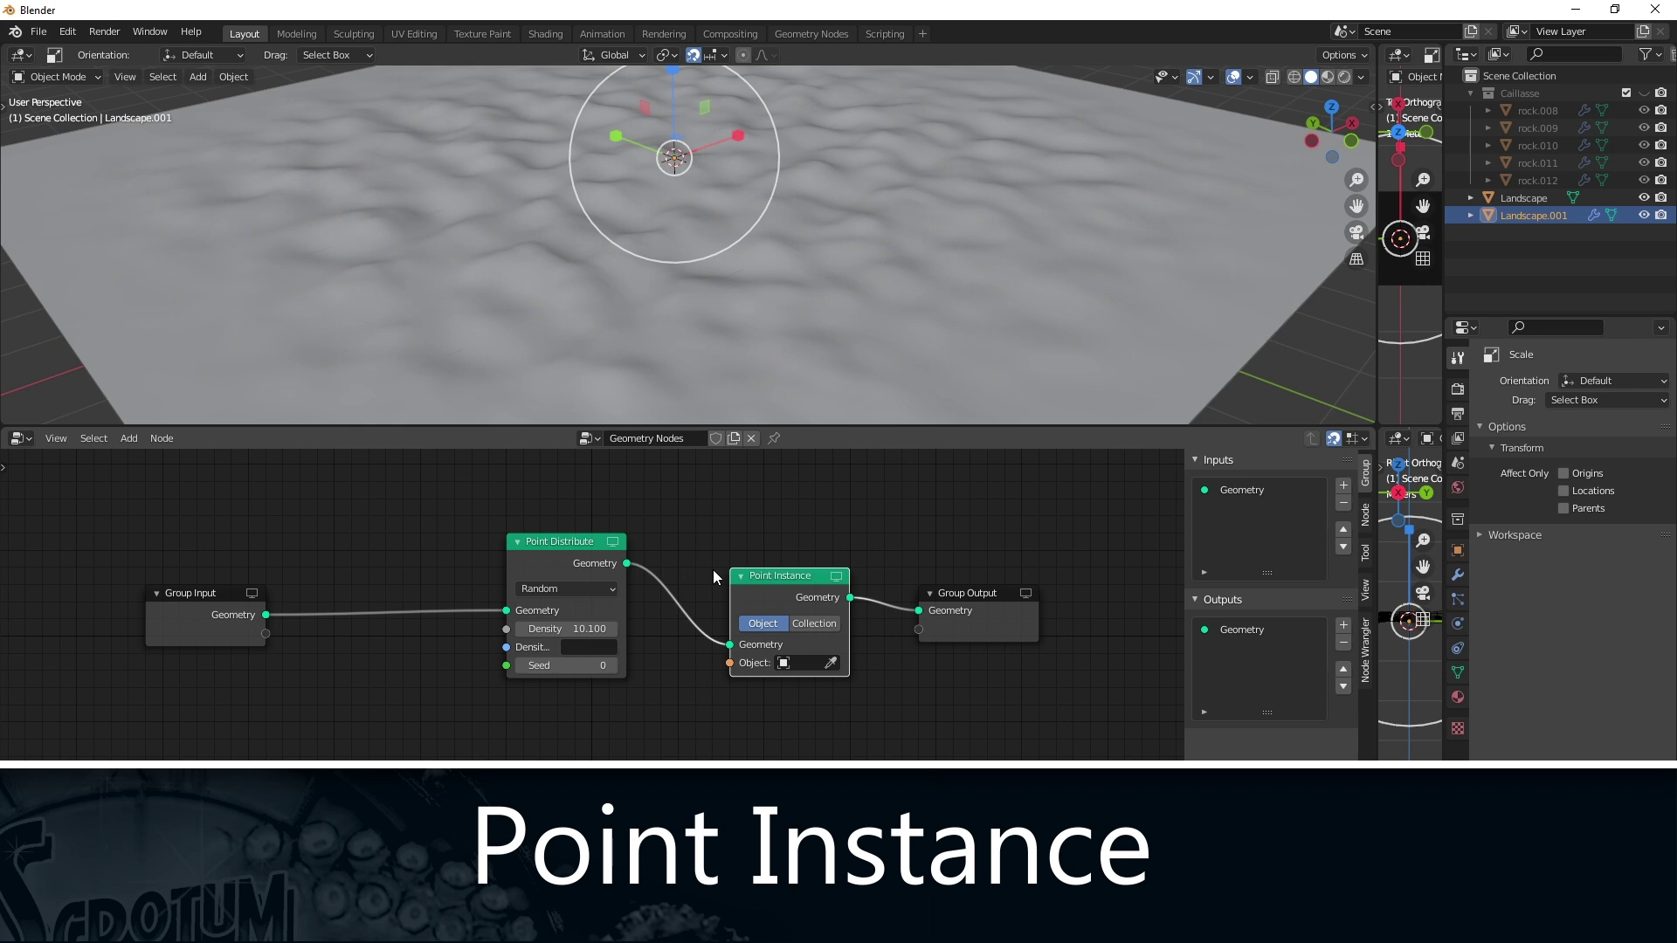
Switch the Point Instance node to Collection mode and assign it the Caillasse collection
{"action": "left_click", "coordinate": [799, 627]}
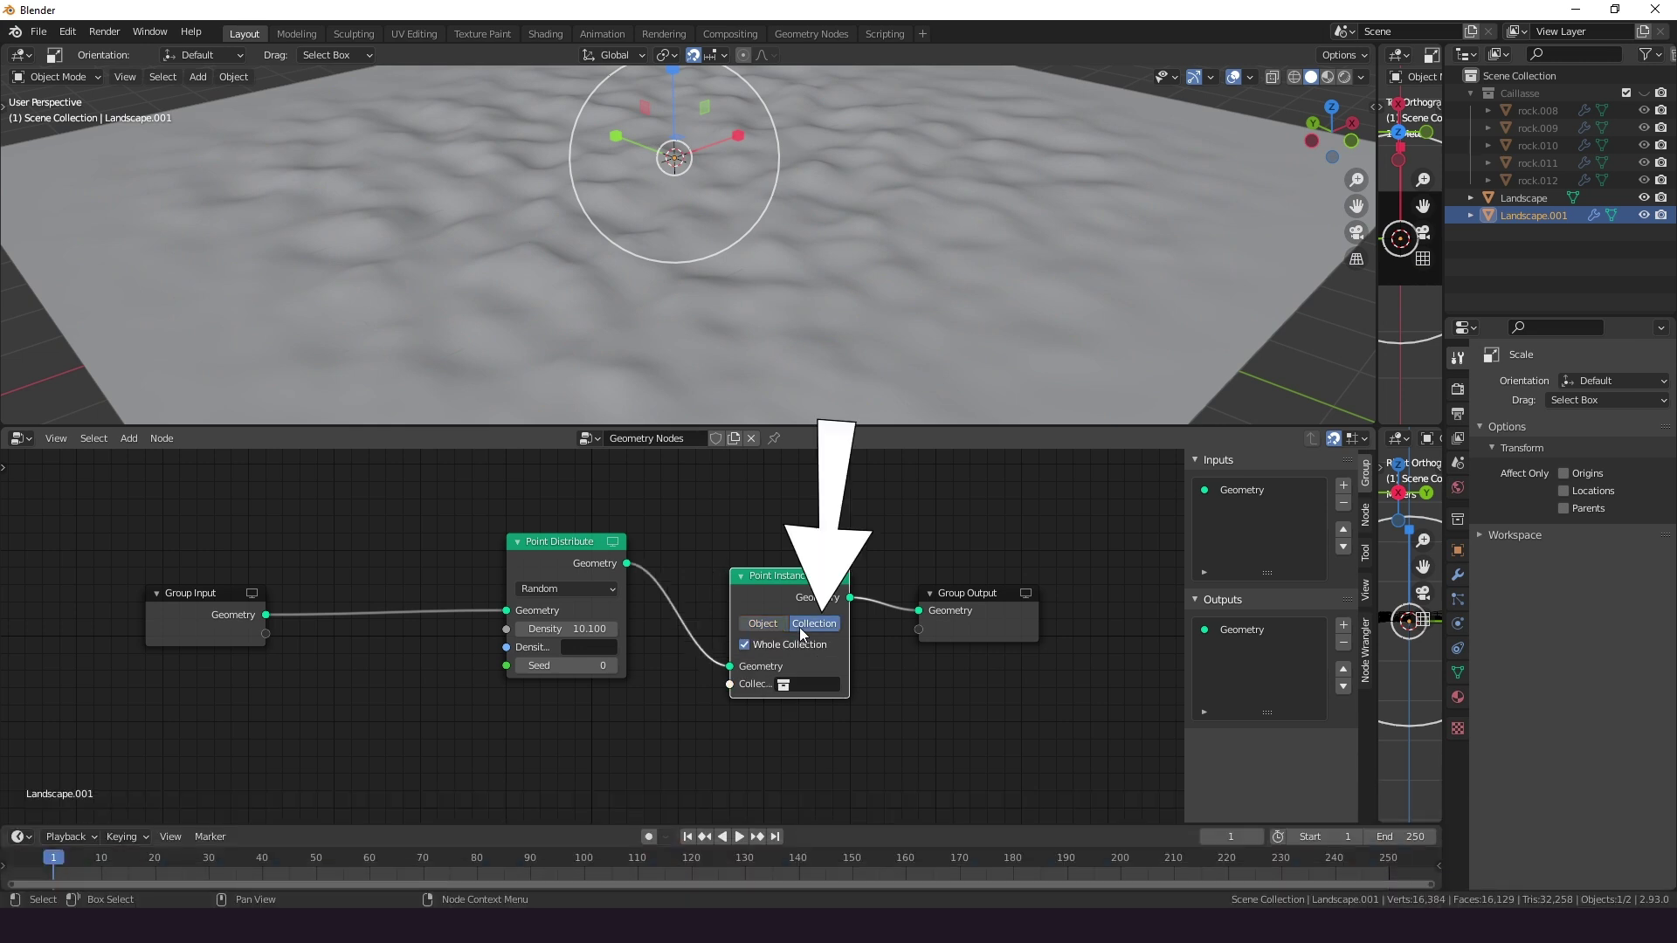
{"action": "left_click", "coordinate": [806, 684]}
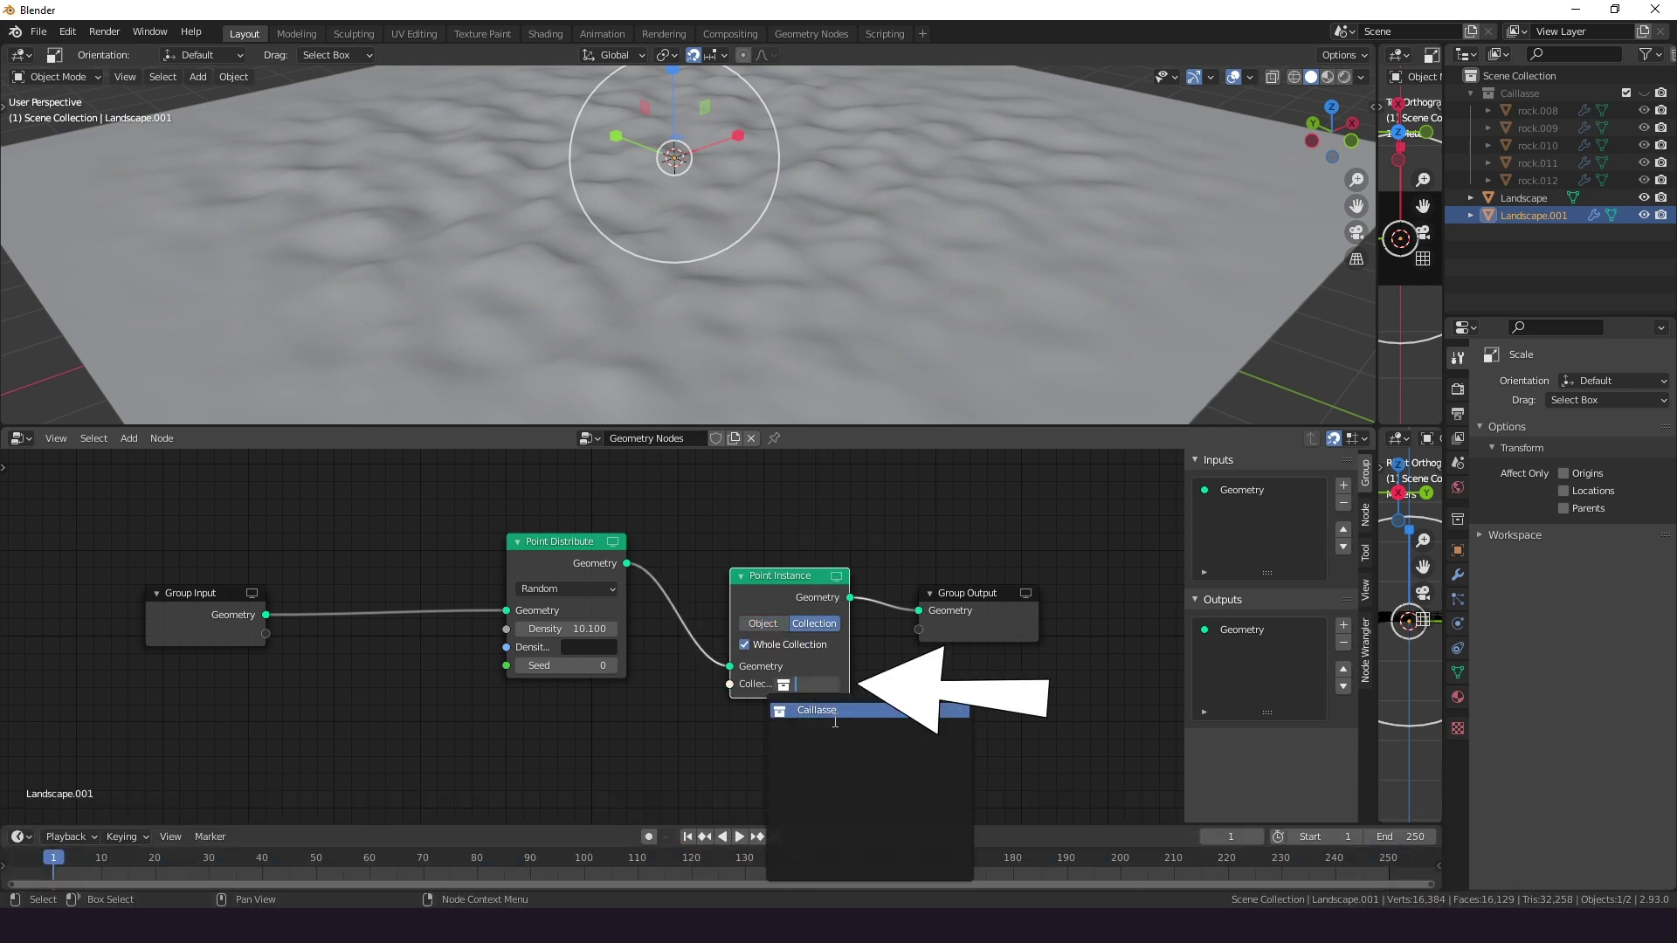
{"action": "left_click", "coordinate": [825, 709]}
Disable Whole Collection on the Point Instance node and reduce the Point Distribute node's maximum density to 0.4
{"action": "mouse_move", "coordinate": [568, 629]}
{"action": "left_mouse_down"}
{"action": "mouse_move", "coordinate": [489, 628]}
{"action": "mouse_move", "coordinate": [555, 628]}
{"action": "left_mouse_up"}
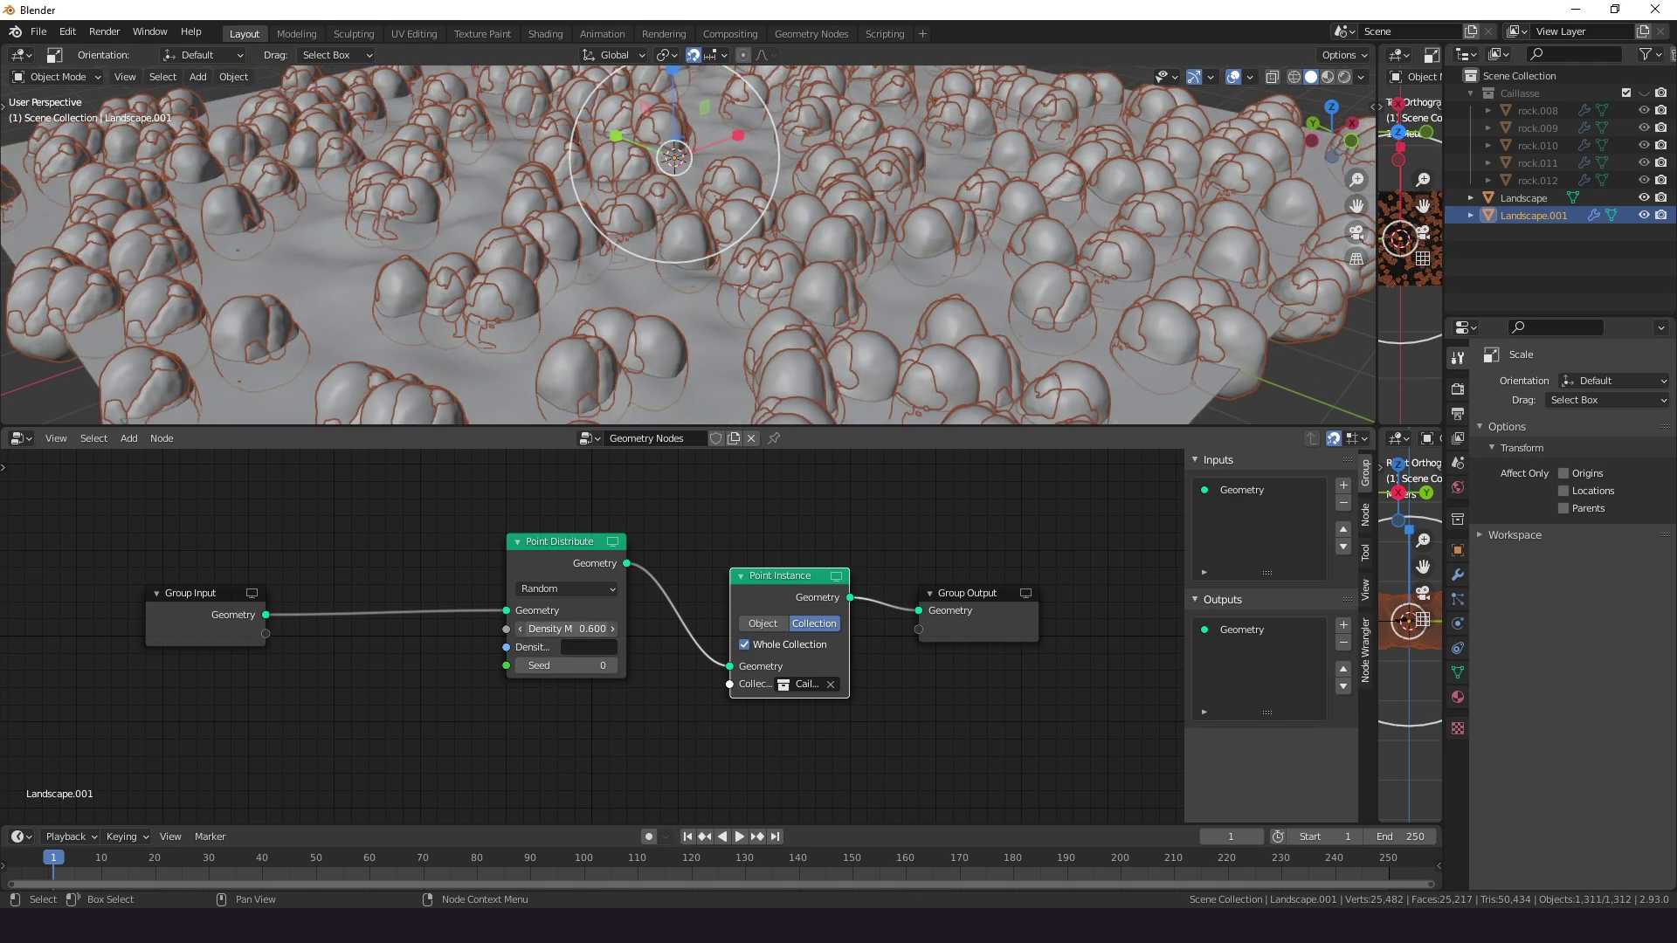
{"action": "left_click", "coordinate": [745, 645]}
{"action": "mouse_move", "coordinate": [568, 628]}
{"action": "left_mouse_down"}
{"action": "mouse_move", "coordinate": [533, 629]}
{"action": "mouse_move", "coordinate": [690, 628]}
{"action": "mouse_move", "coordinate": [568, 628]}
{"action": "left_mouse_up"}
Insert an Attribute Randomize node between Group Input and Point Distribute
{"action": "key", "text": "shift+a"}
{"action": "left_click", "coordinate": [359, 579]}
{"action": "type", "text": "random"}
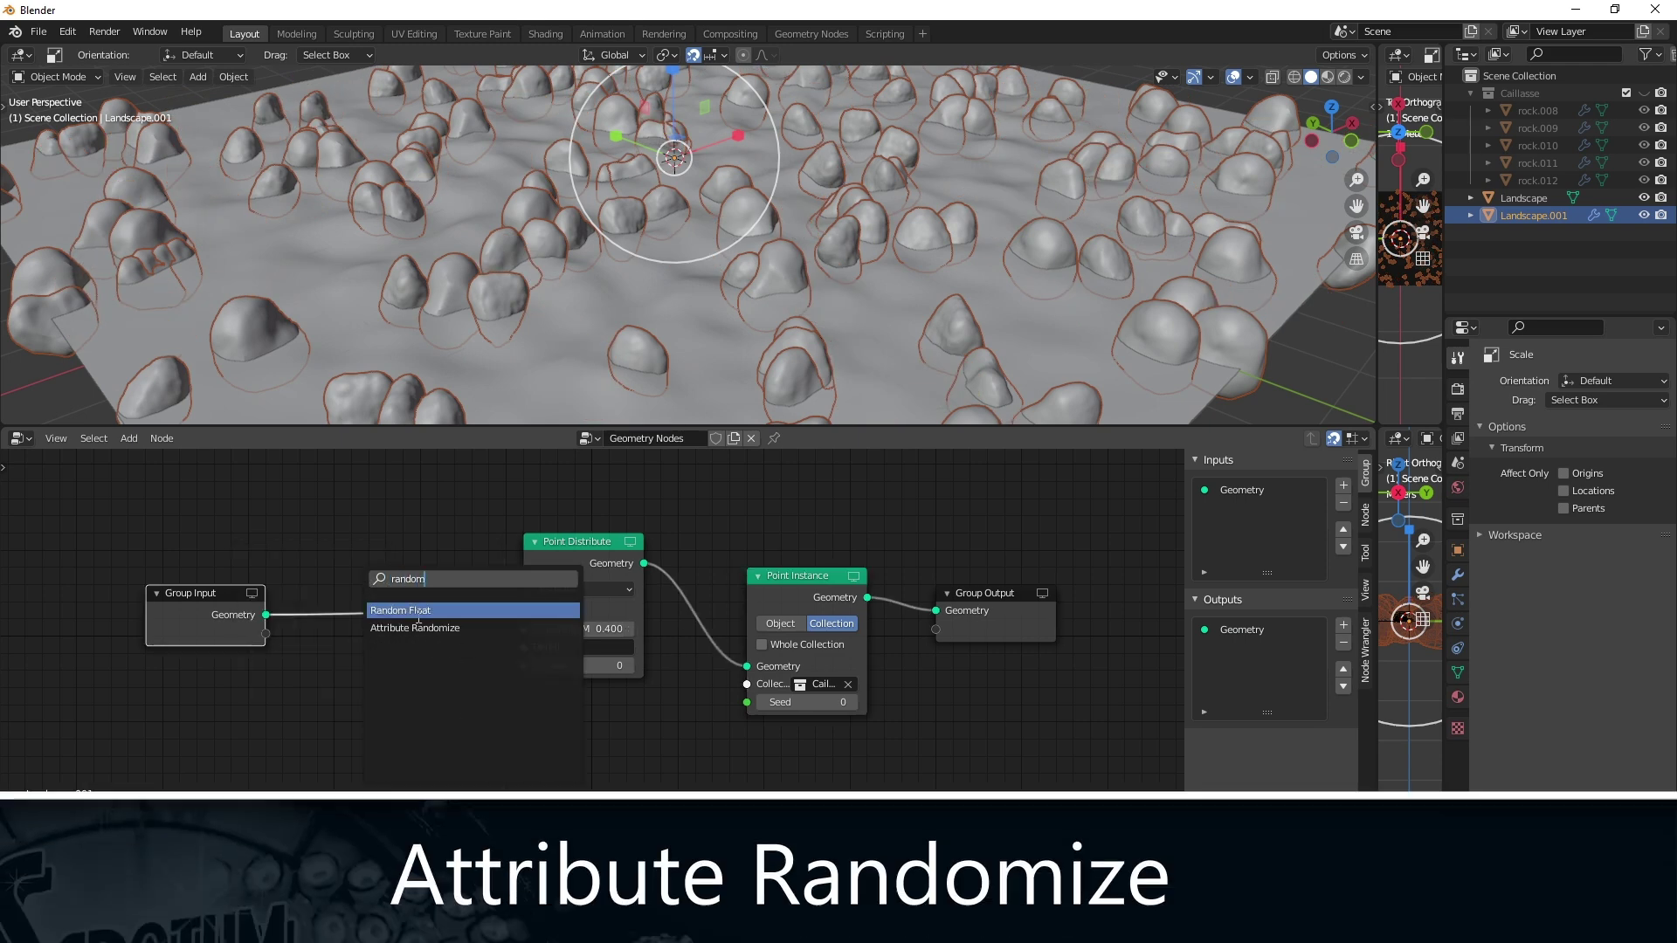
{"action": "left_click", "coordinate": [435, 627]}
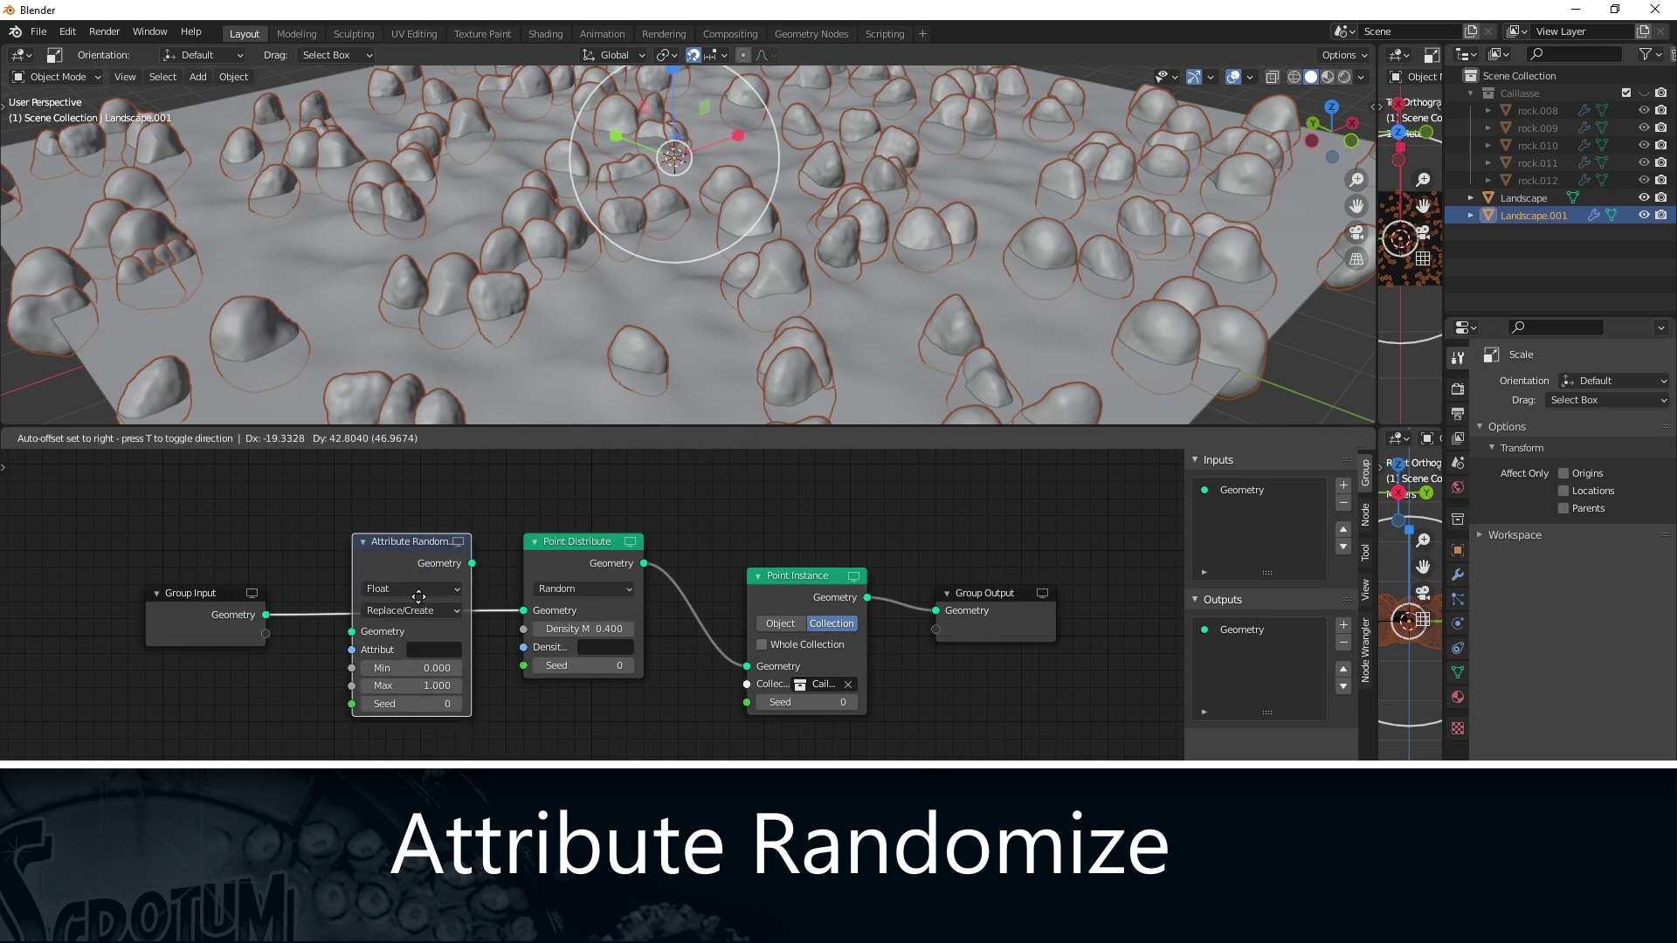
{"action": "left_click", "coordinate": [410, 595]}
Set the Attribute Randomize node's attribute to scale and its maximum to 0.7
{"action": "left_click", "coordinate": [414, 648]}
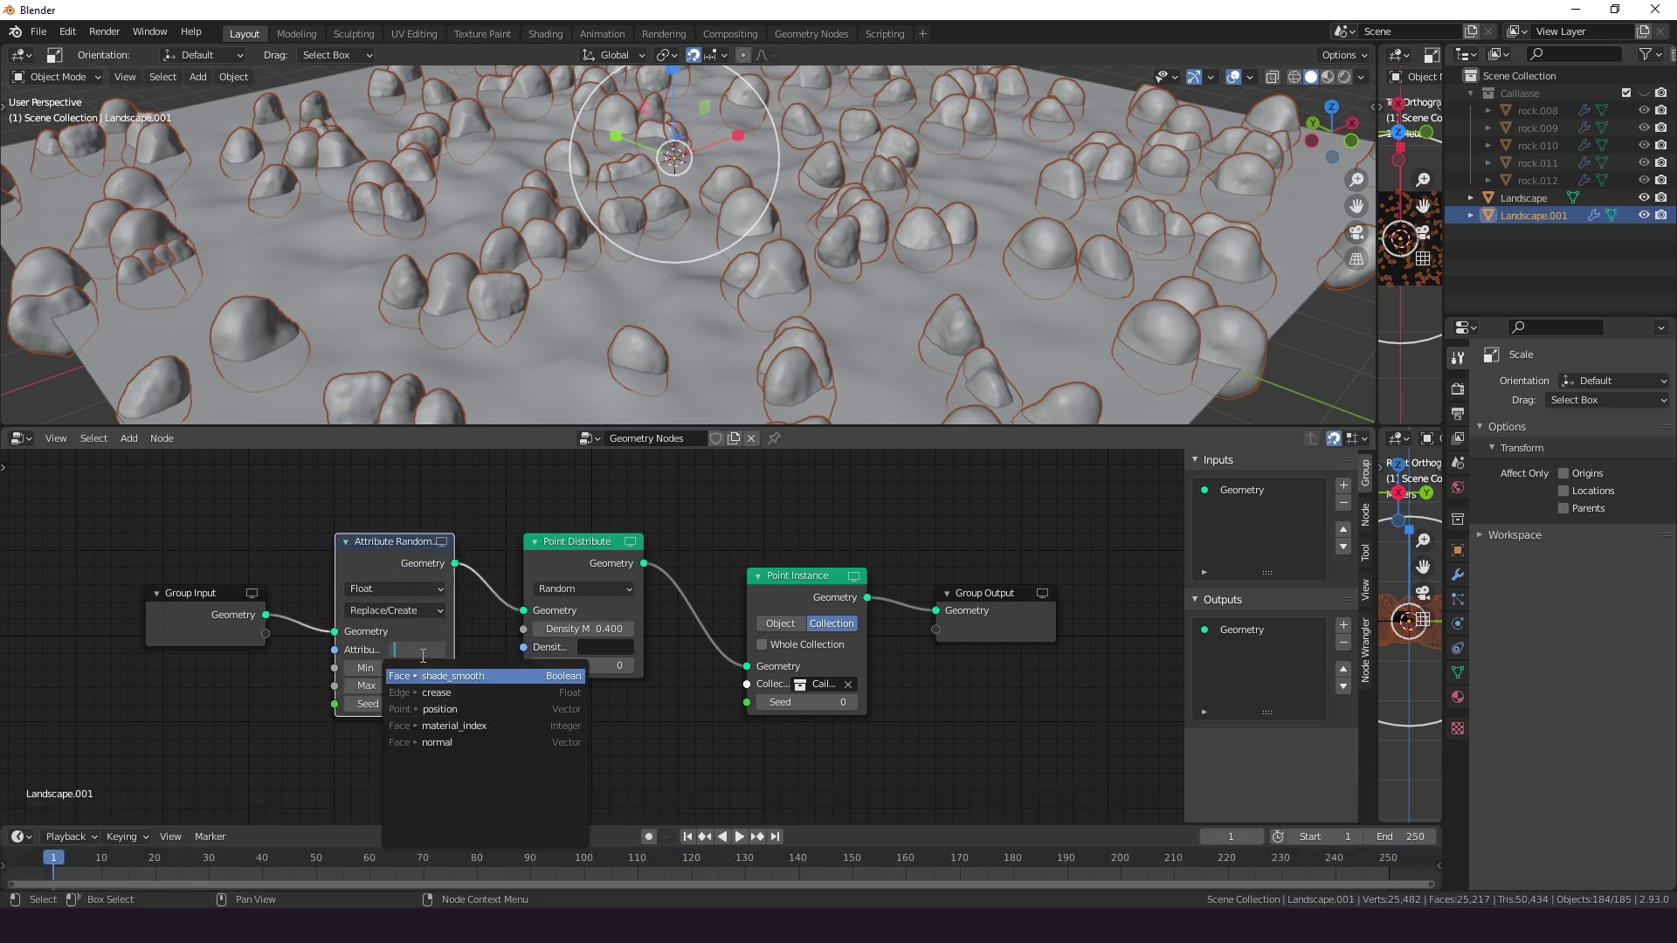
{"action": "type", "text": "scale"}
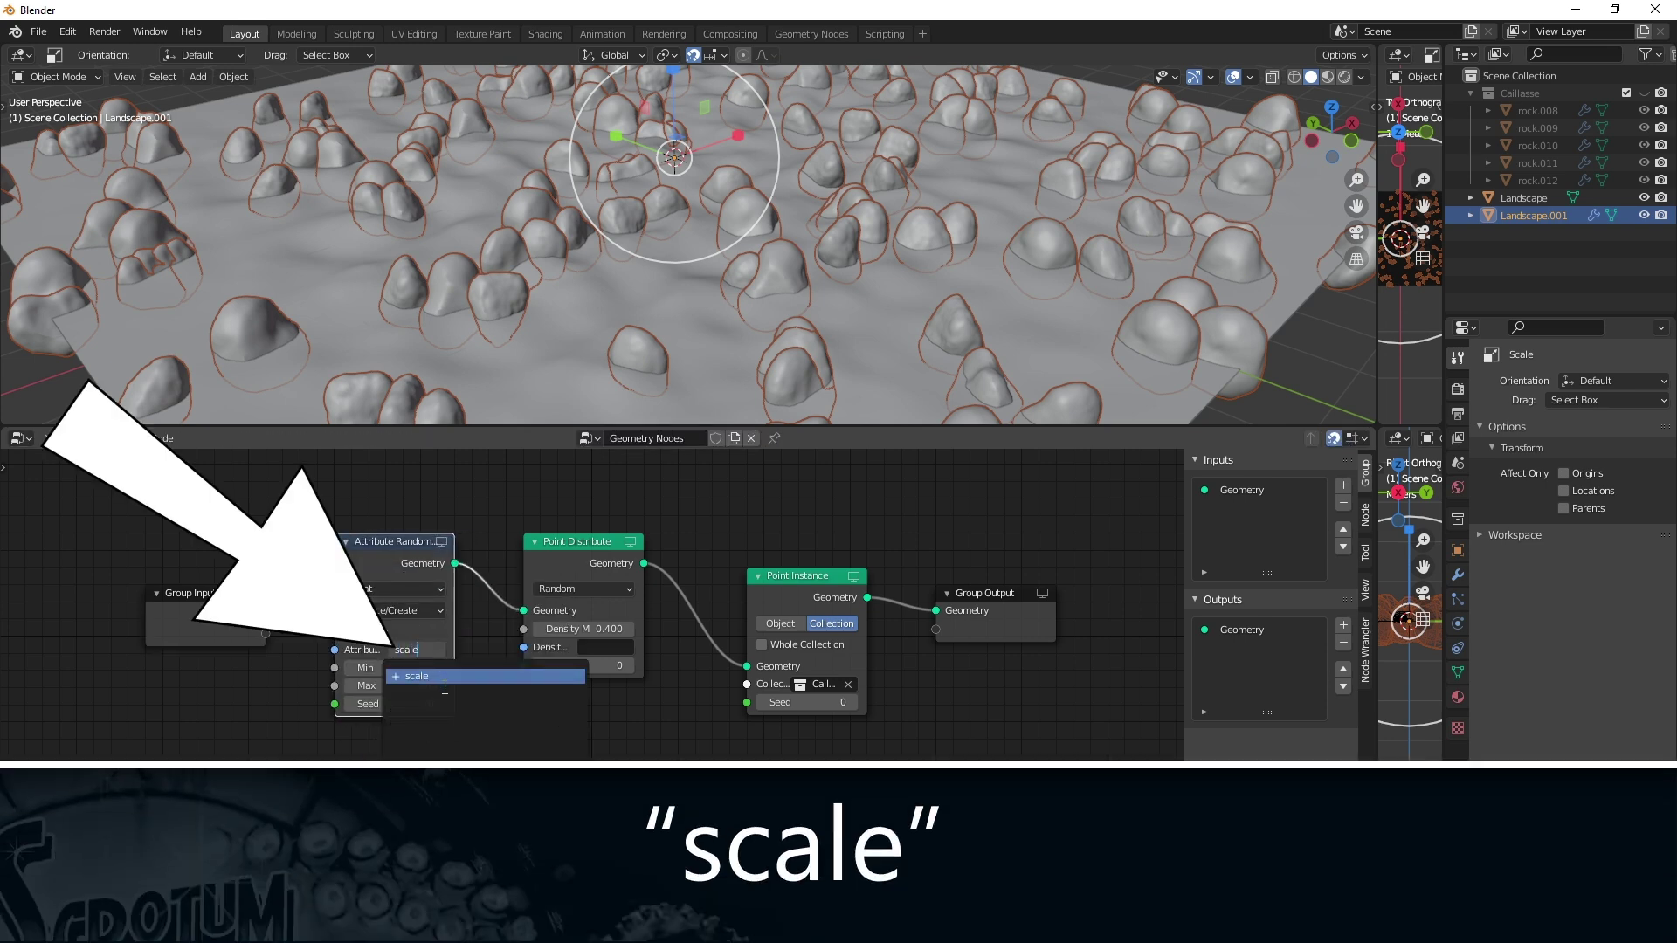
{"action": "left_click", "coordinate": [441, 678]}
{"action": "mouse_move", "coordinate": [422, 686]}
{"action": "left_mouse_down"}
{"action": "mouse_move", "coordinate": [371, 686]}
{"action": "mouse_move", "coordinate": [524, 686]}
{"action": "mouse_move", "coordinate": [424, 686]}
{"action": "left_mouse_up"}
Switch the Point Distribute node to Poisson Disk, with a minimum distance of 1.8 m and a maximum density of 2.6
{"action": "left_click", "coordinate": [615, 589]}
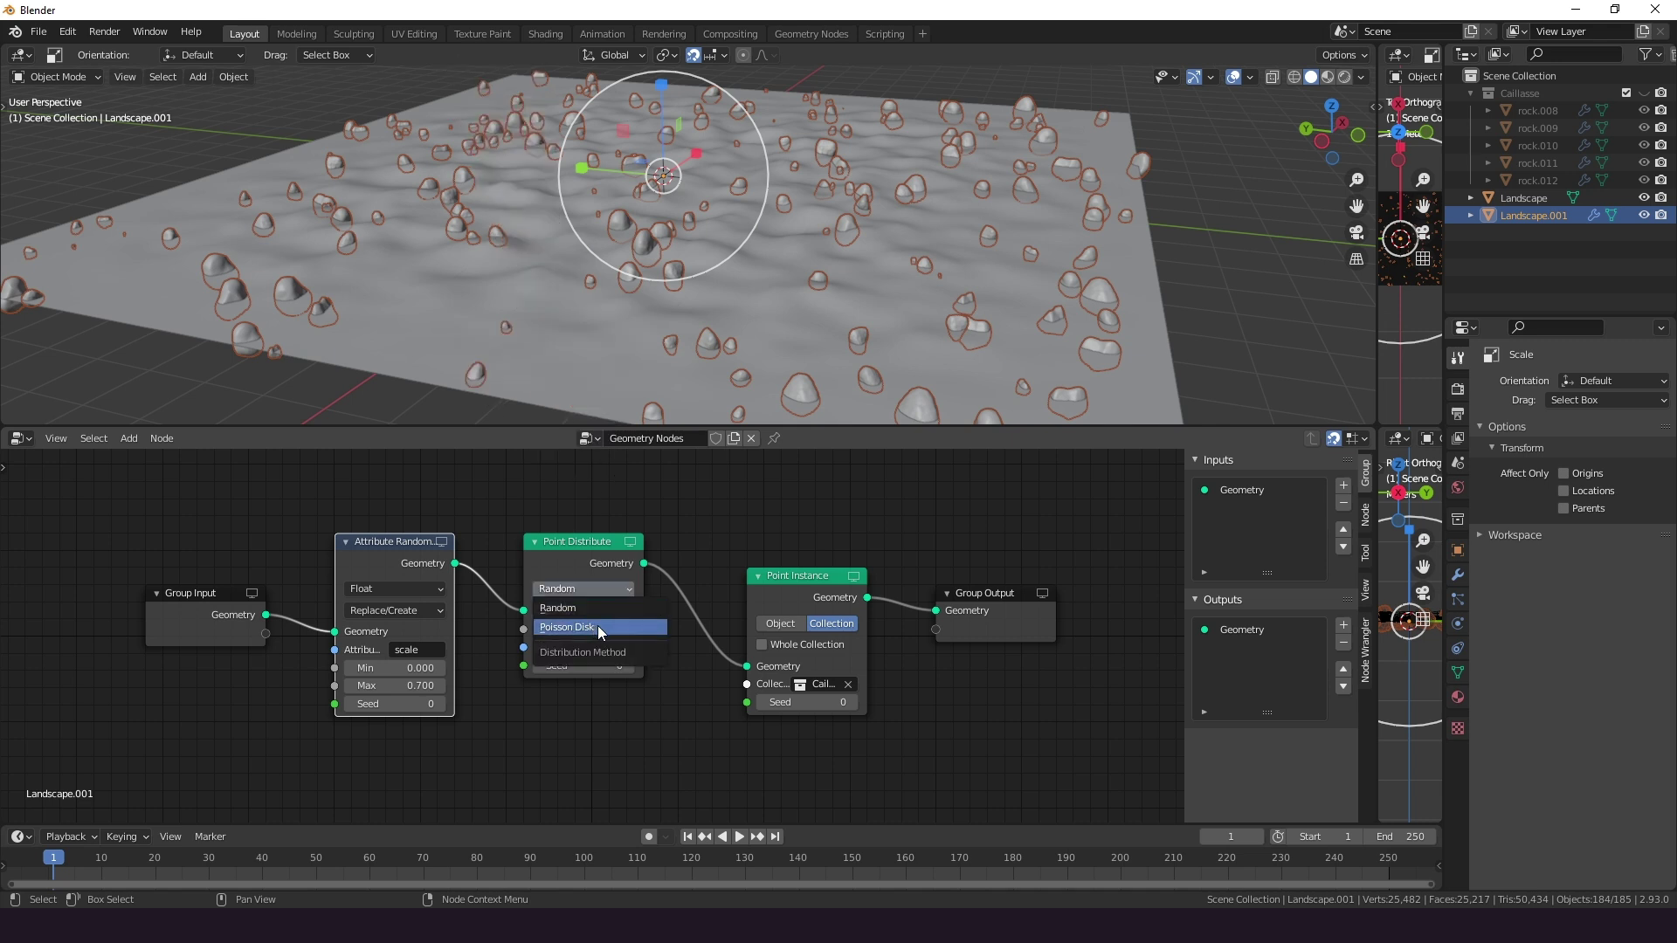
{"action": "left_click", "coordinate": [597, 626]}
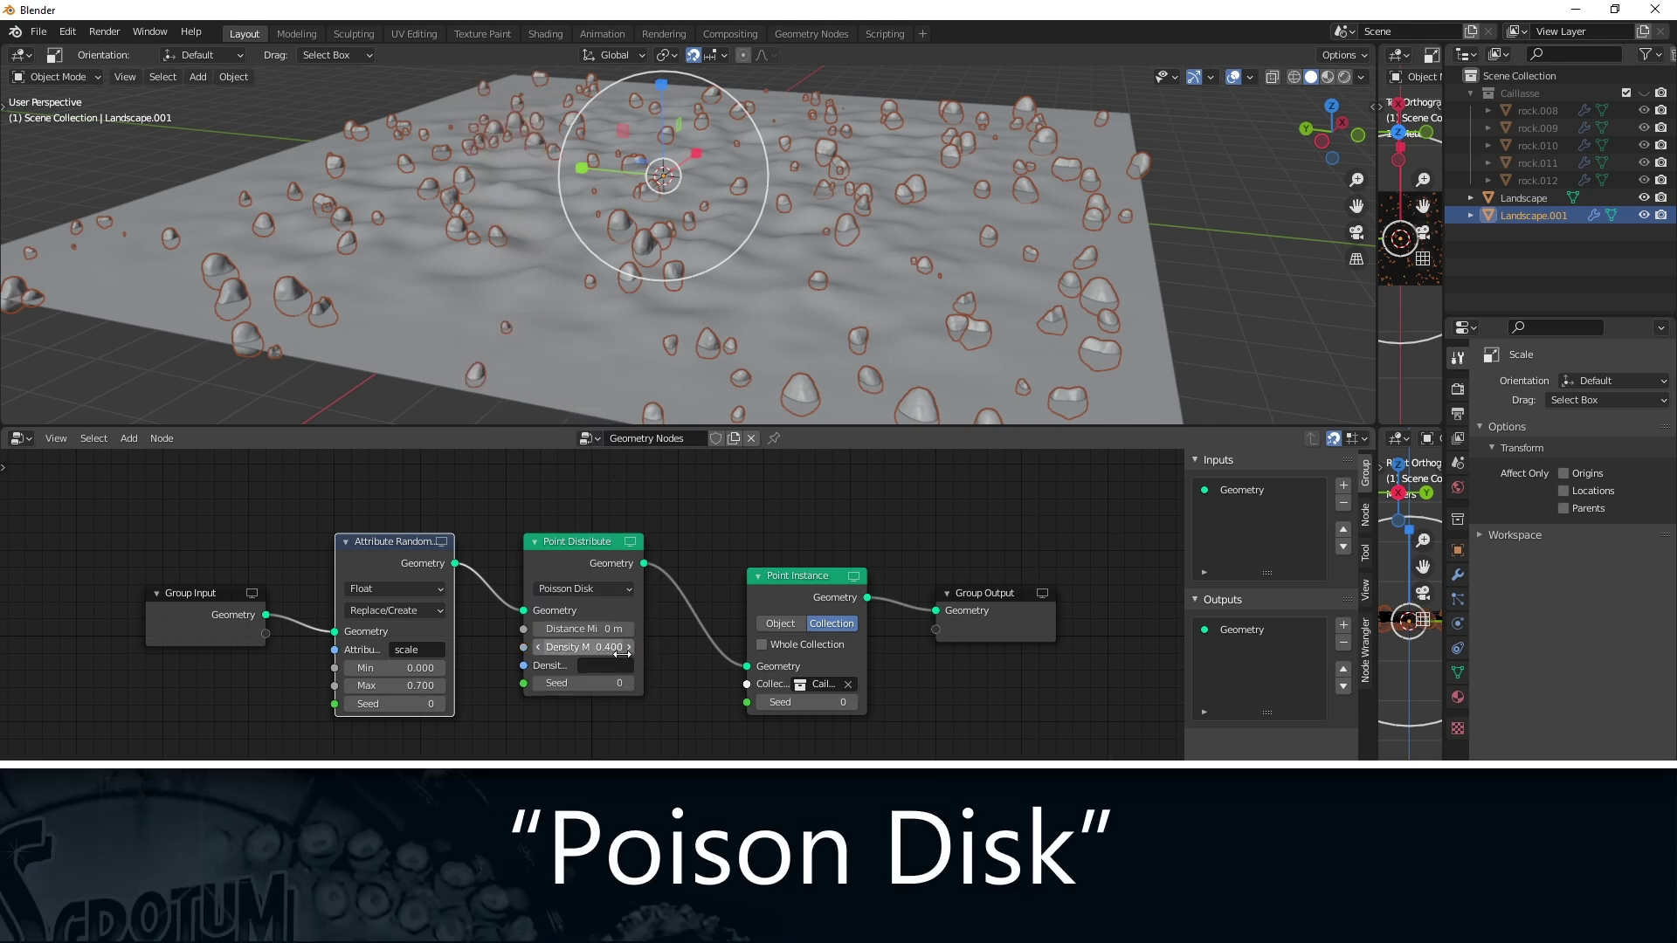
{"action": "left_click_drag", "start_coordinate": [622, 653], "coordinate": [630, 632]}
{"action": "left_click_drag", "start_coordinate": [615, 650], "coordinate": [638, 649]}
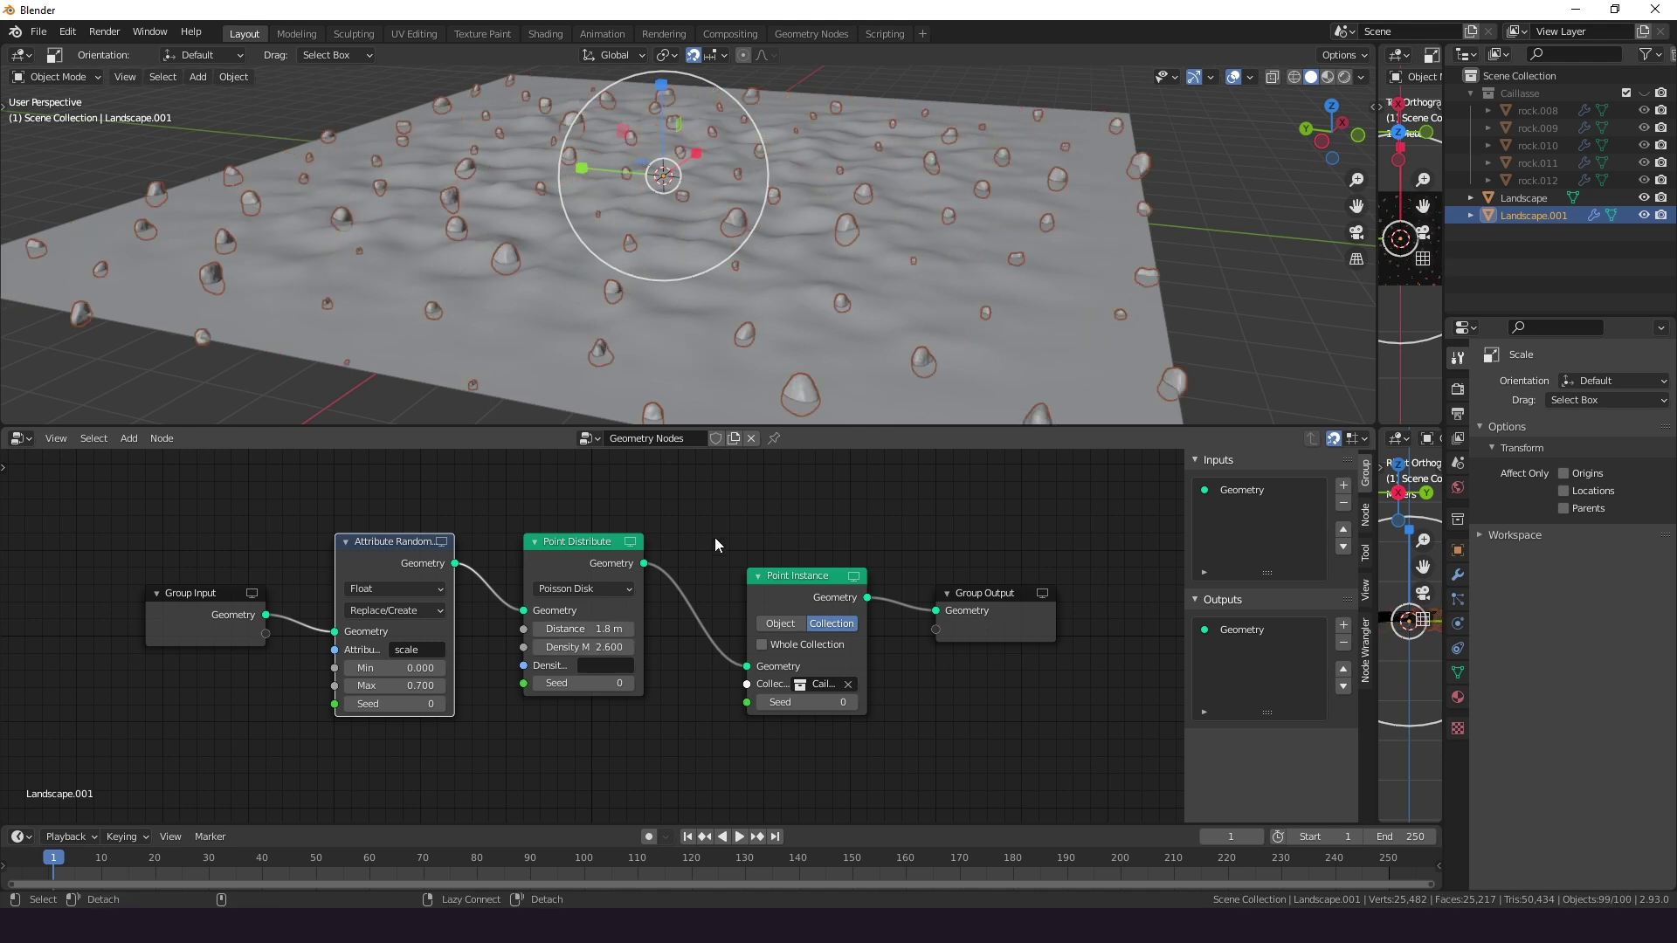
Insert a second Attribute Randomize node between Point Distribute and Point Instance
{"action": "key", "text": "shift+a"}
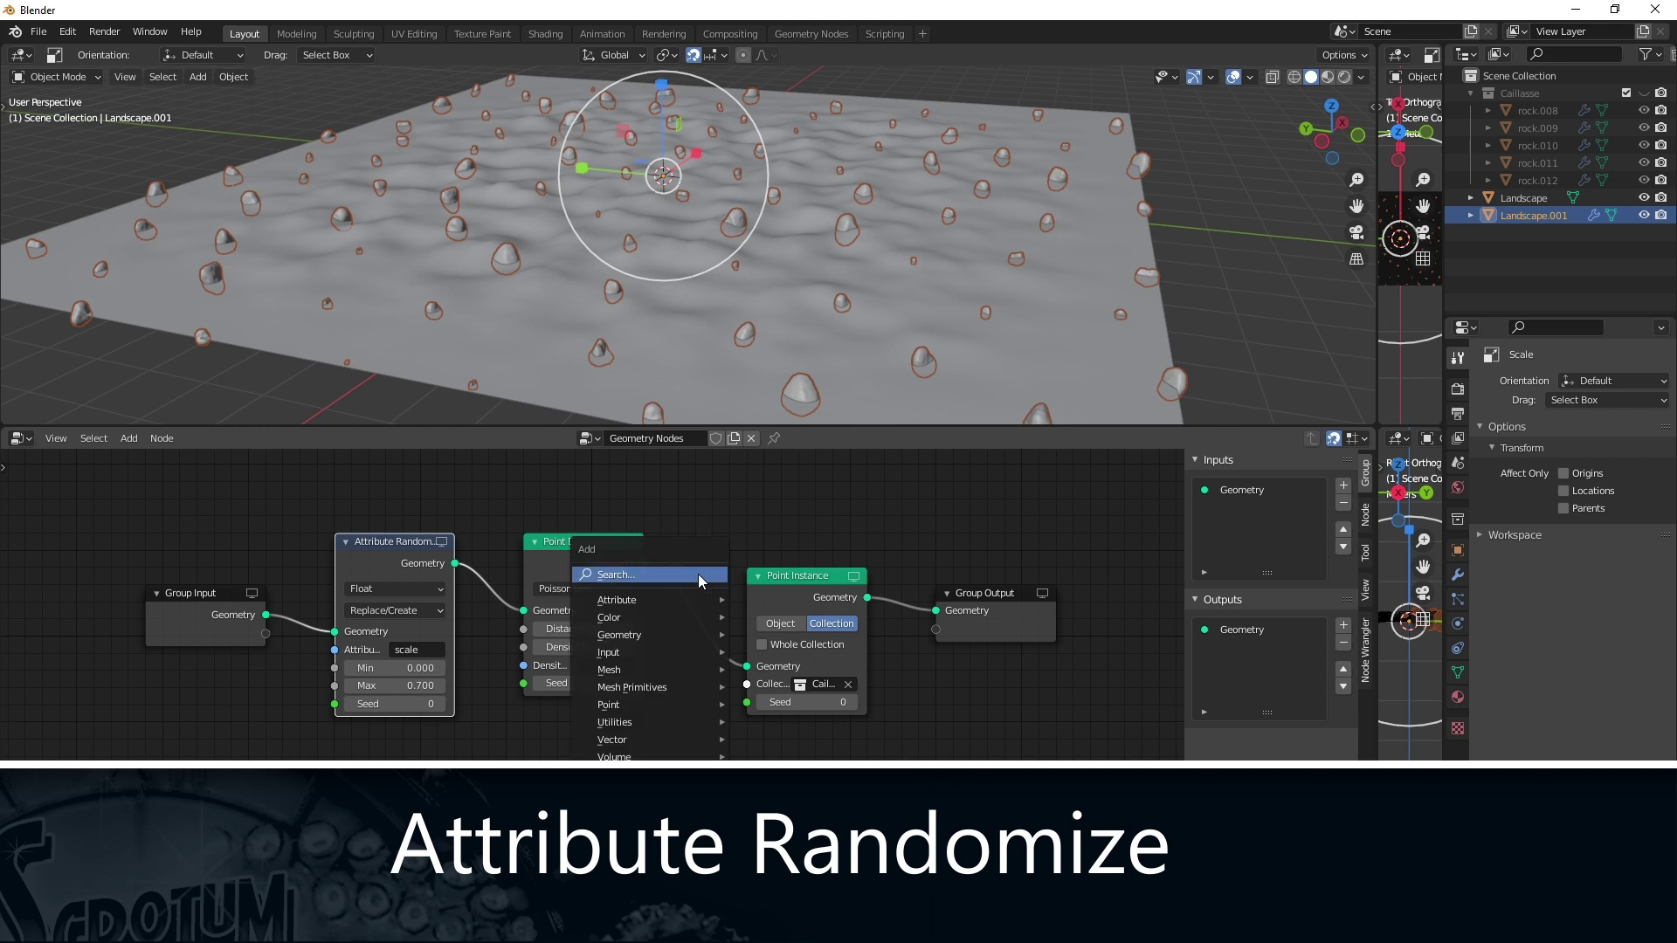
{"action": "left_click", "coordinate": [705, 577]}
{"action": "type", "text": "rando"}
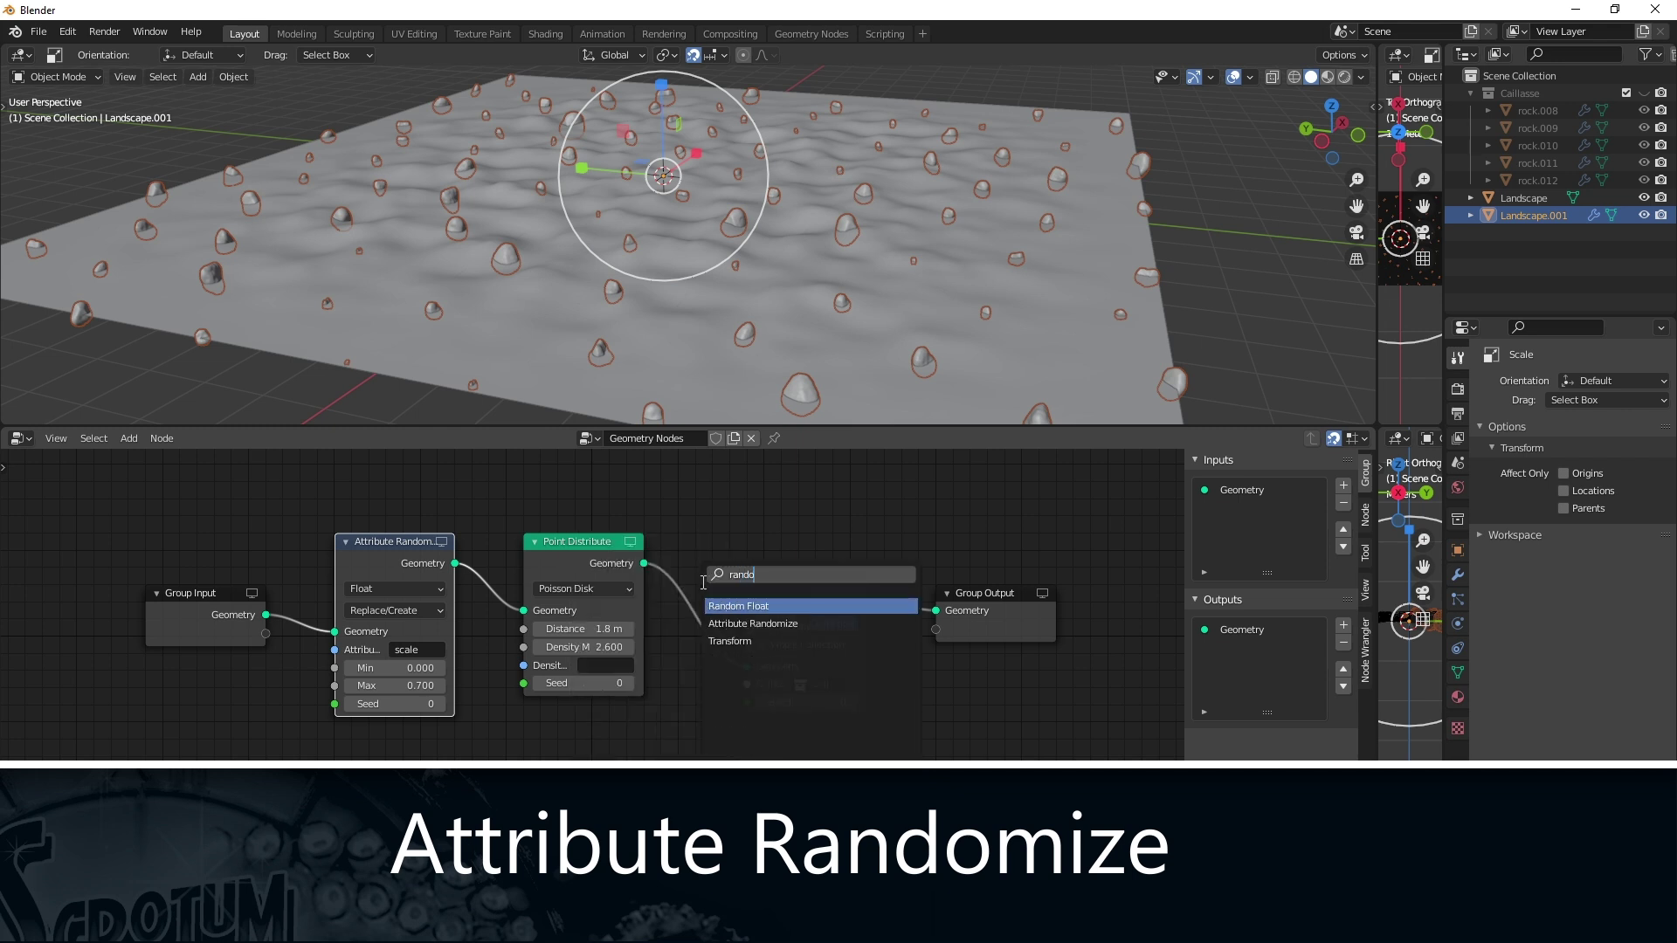
{"action": "key", "text": "Return"}
{"action": "left_click", "coordinate": [673, 568]}
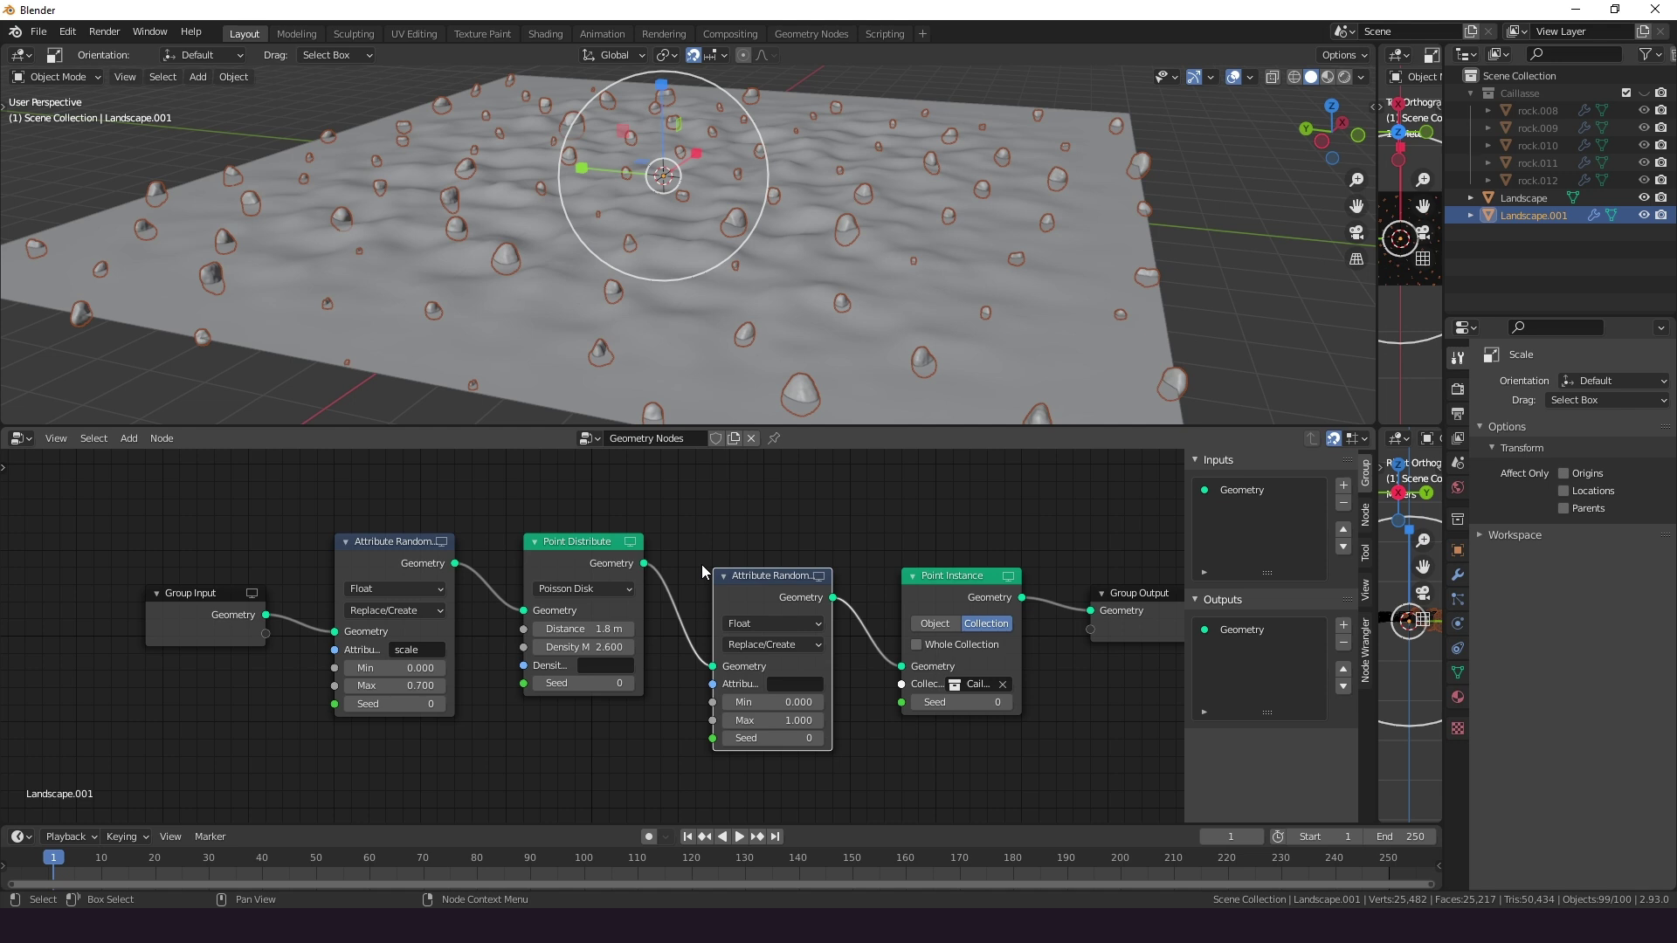
Make the second Attribute Randomize node randomize the rotation attribute with the Vector data type
{"action": "left_click", "coordinate": [794, 683]}
{"action": "type", "text": "rotati"}
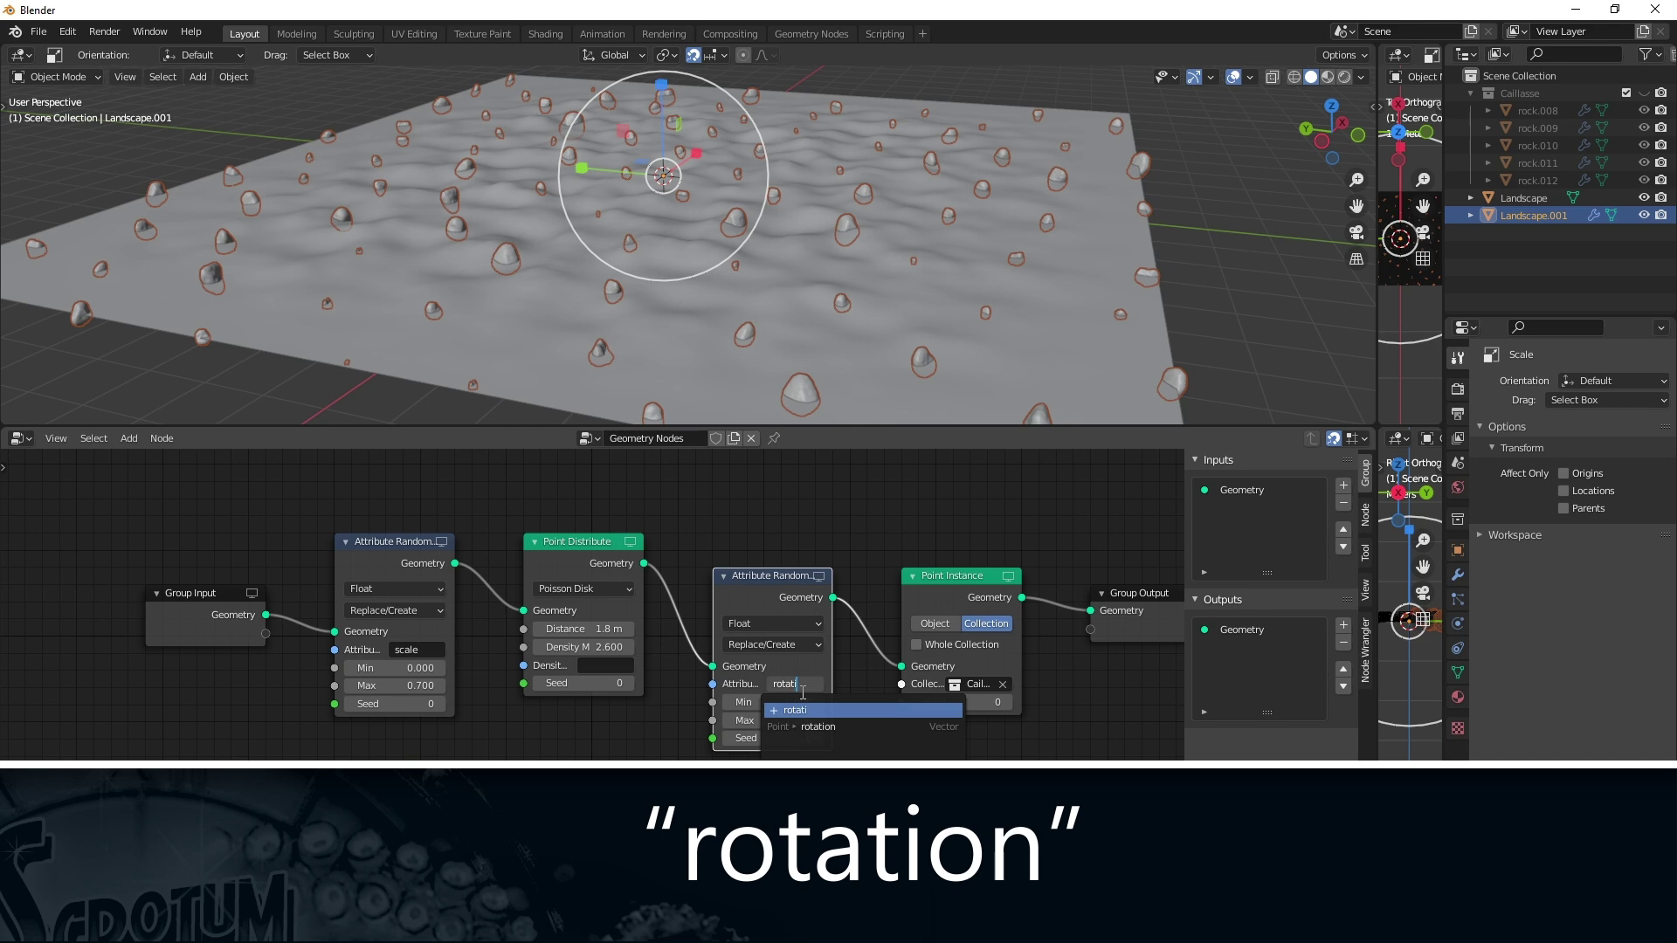
{"action": "left_click", "coordinate": [819, 727]}
{"action": "left_click", "coordinate": [793, 624]}
{"action": "left_click", "coordinate": [793, 679]}
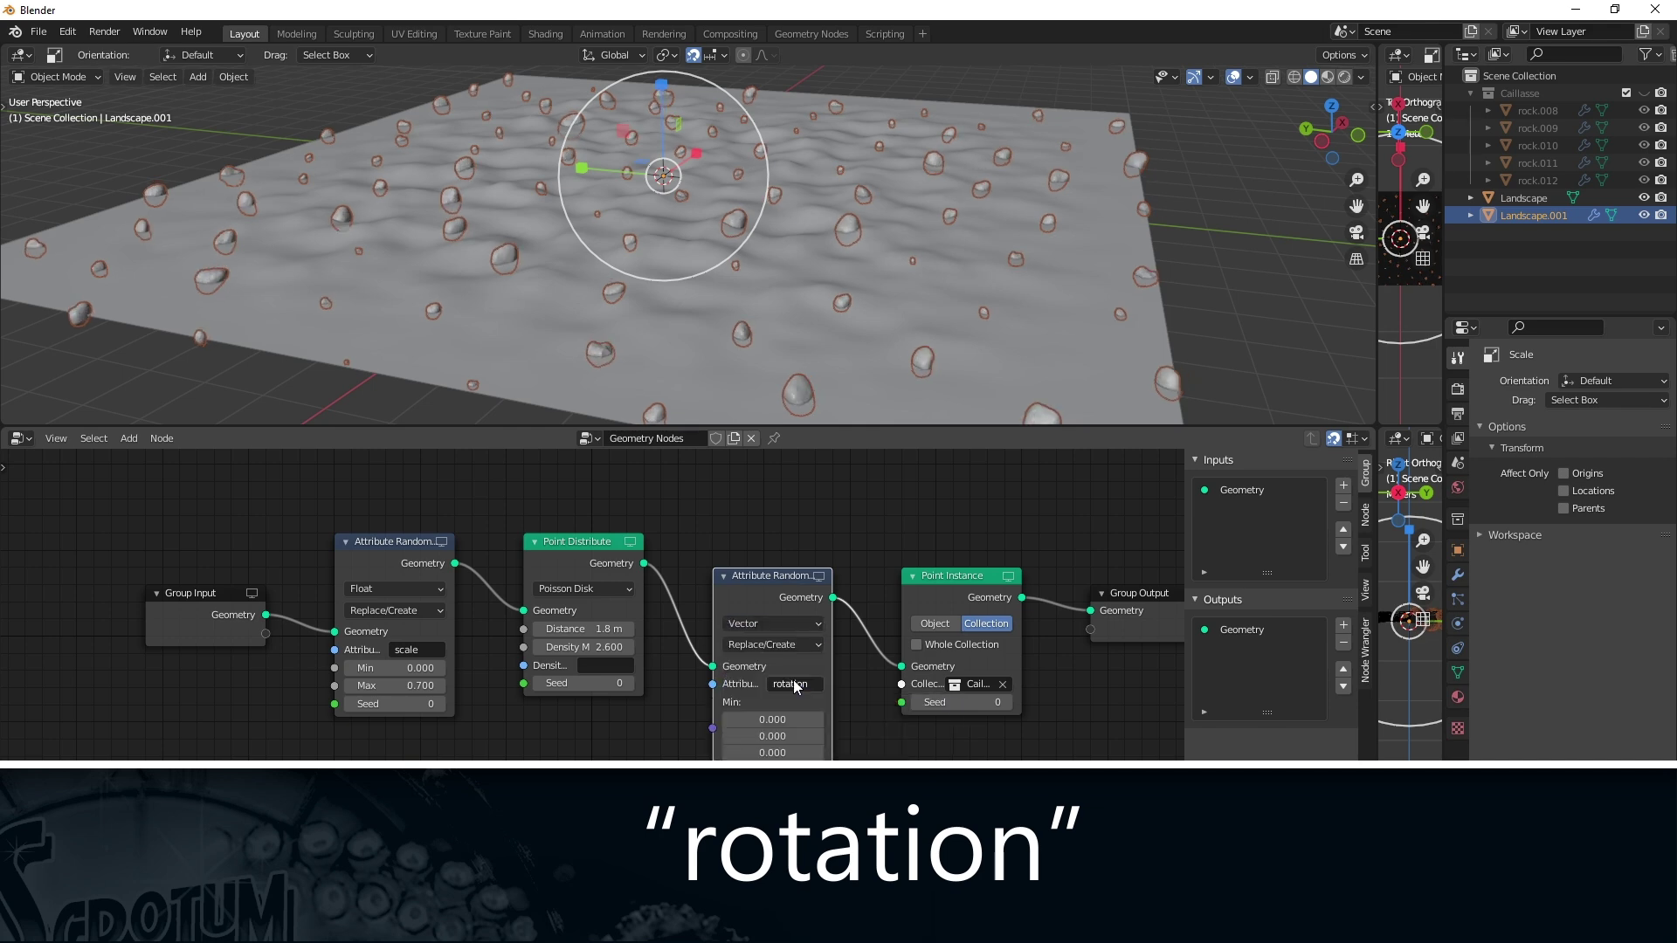
Raise the maximum vector values of the rotation randomizer, with the first component at 77.1, and deselect everything
{"action": "middle_click_drag", "start_coordinate": [794, 685], "coordinate": [791, 633]}
{"action": "double_click", "coordinate": [795, 736]}
{"action": "type", "text": "360"}
{"action": "key", "text": "Return"}
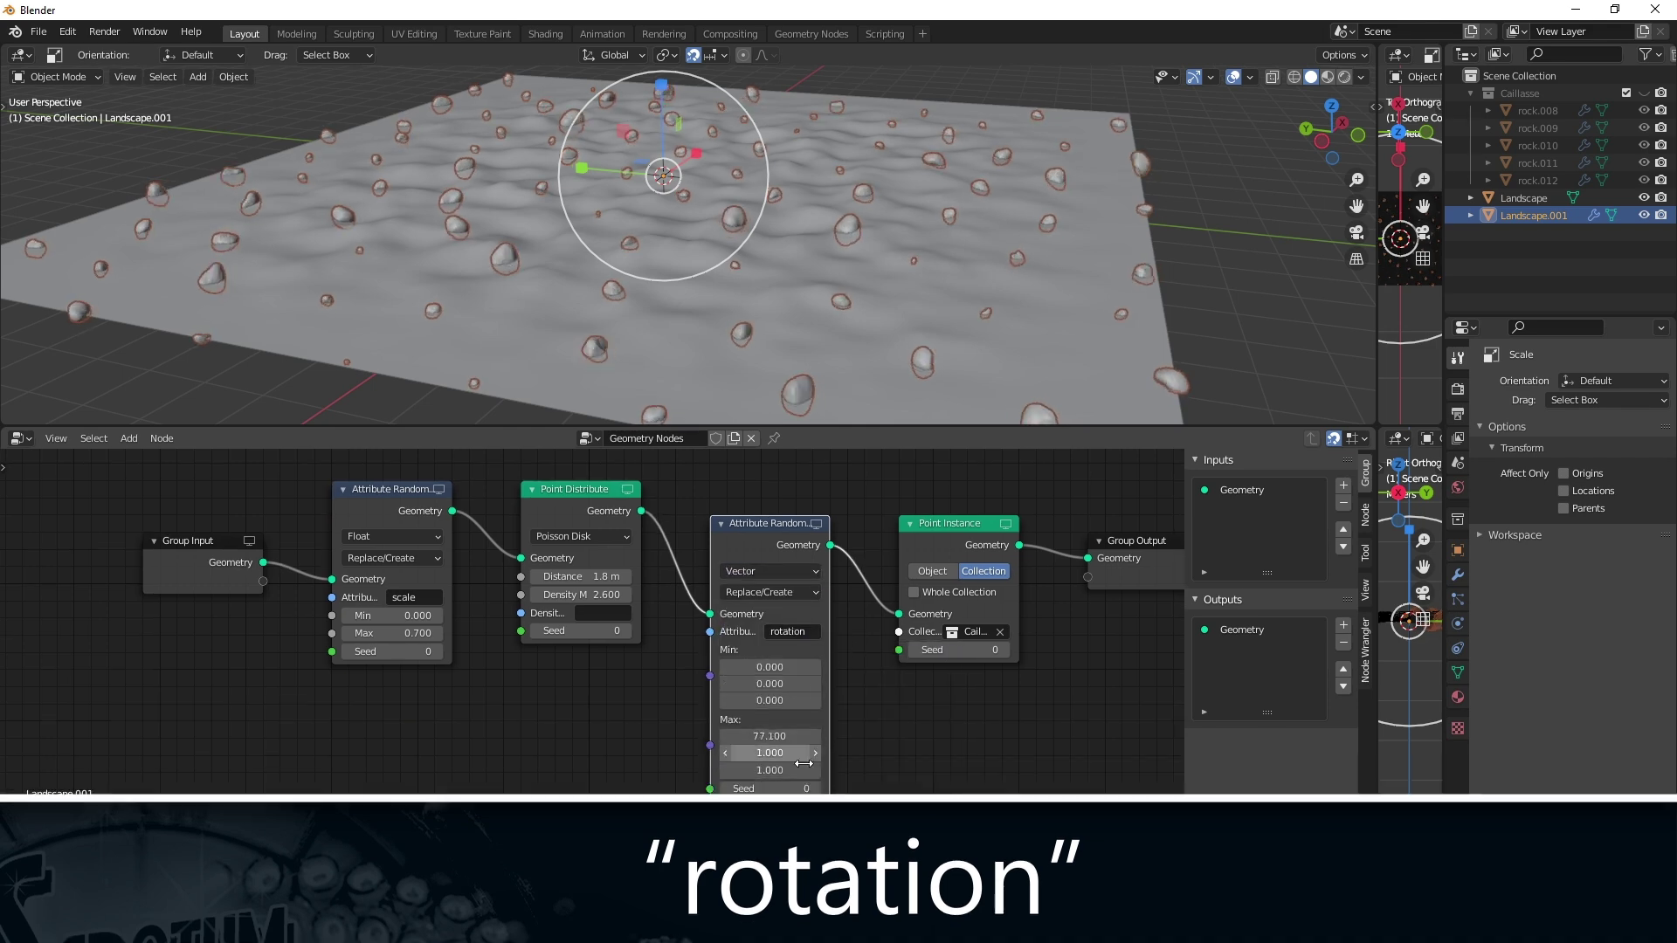
{"action": "double_click", "coordinate": [794, 770]}
{"action": "type", "text": "360"}
{"action": "key", "text": "Return"}
{"action": "mouse_move", "coordinate": [616, 294]}
{"action": "middle_mouse_down"}
{"action": "mouse_move", "coordinate": [657, 265]}
{"action": "mouse_move", "coordinate": [589, 307]}
{"action": "middle_mouse_up"}
{"action": "scroll", "coordinate": [663, 297], "scroll_direction": "up", "scroll_amount": 3}
{"action": "key", "text": "alt+a"}
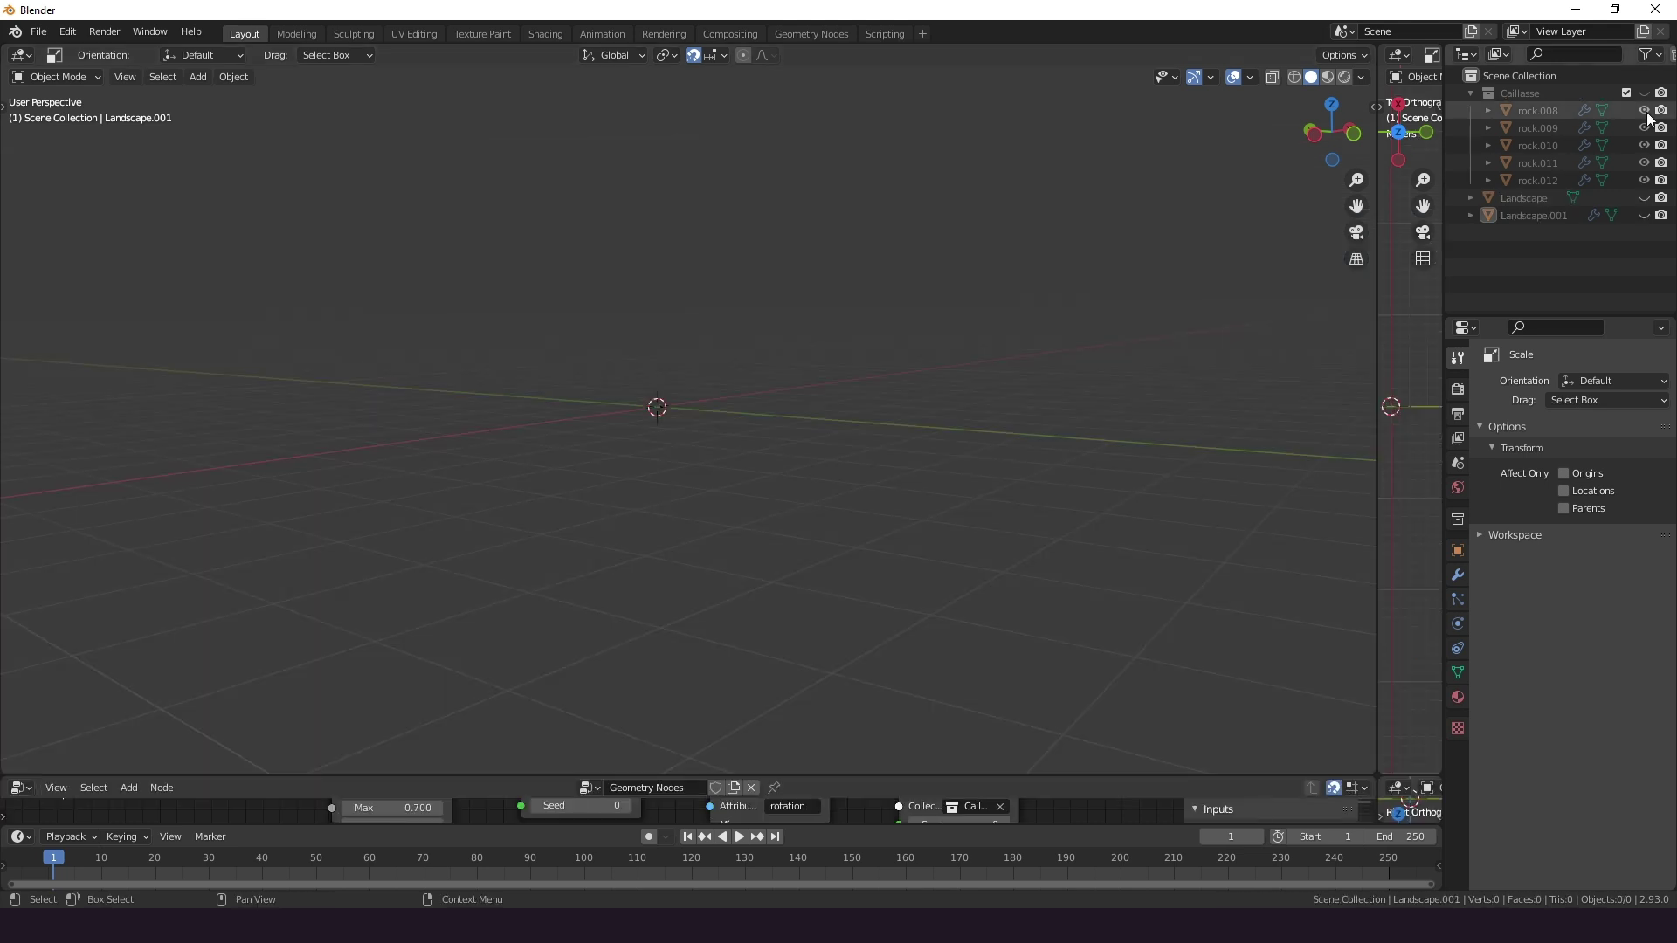
Show the Caillasse rock collection briefly and hide it again, and unhide Landscape and Landscape.001 in the viewport
{"action": "left_click", "coordinate": [1644, 93]}
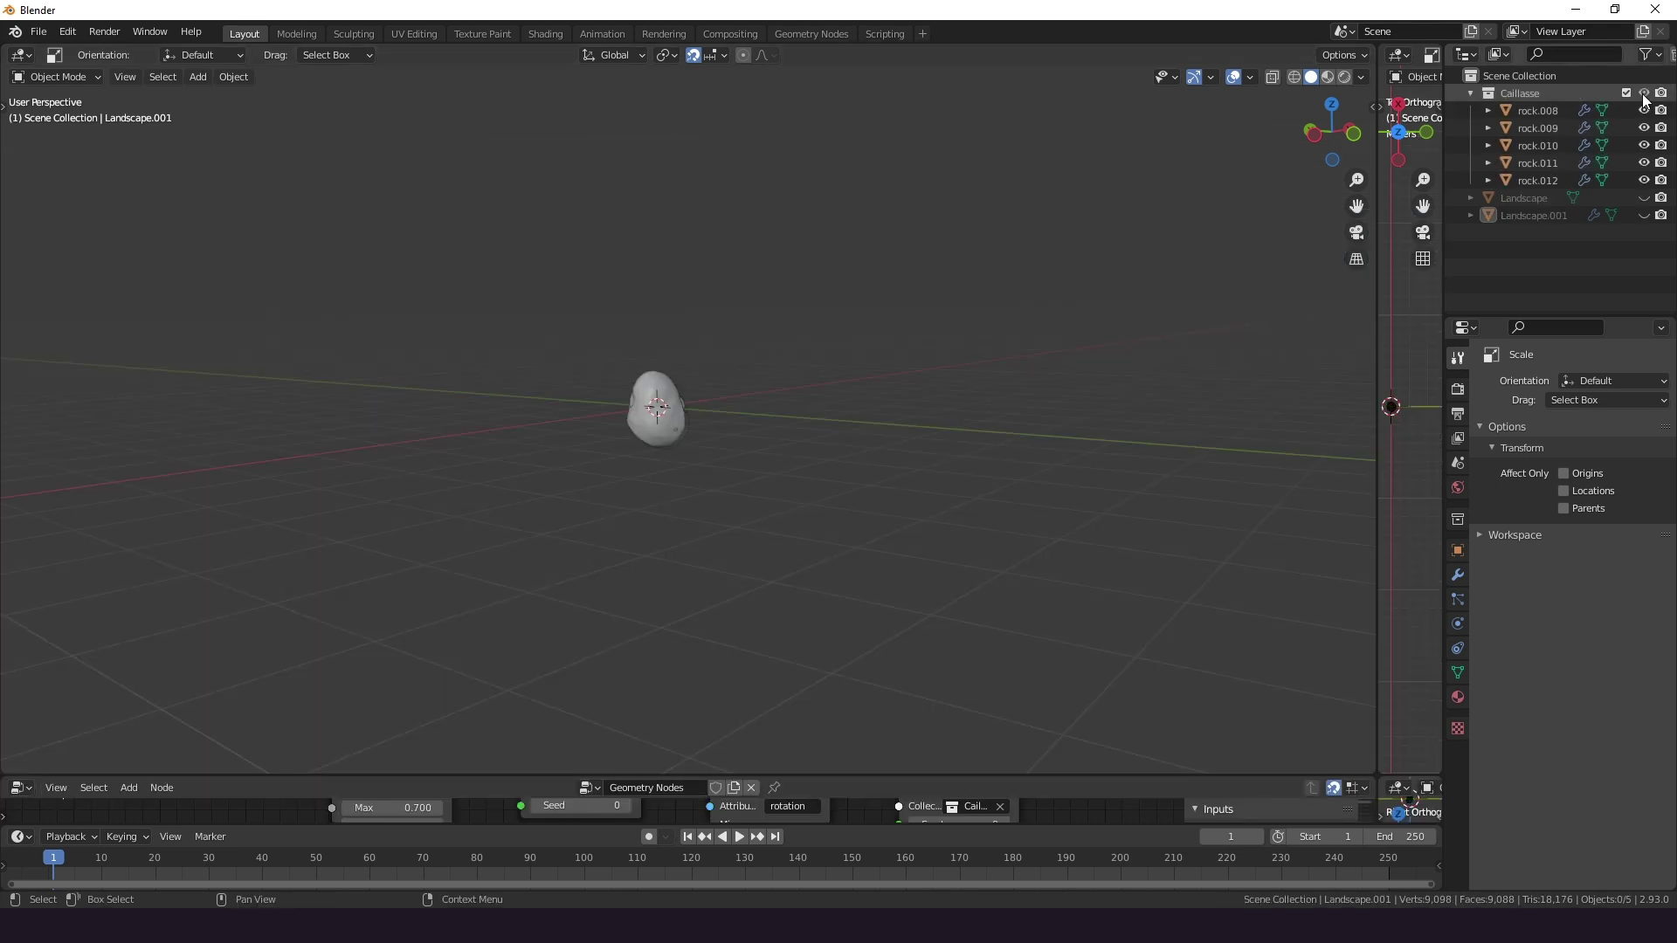
{"action": "left_click", "coordinate": [1643, 94]}
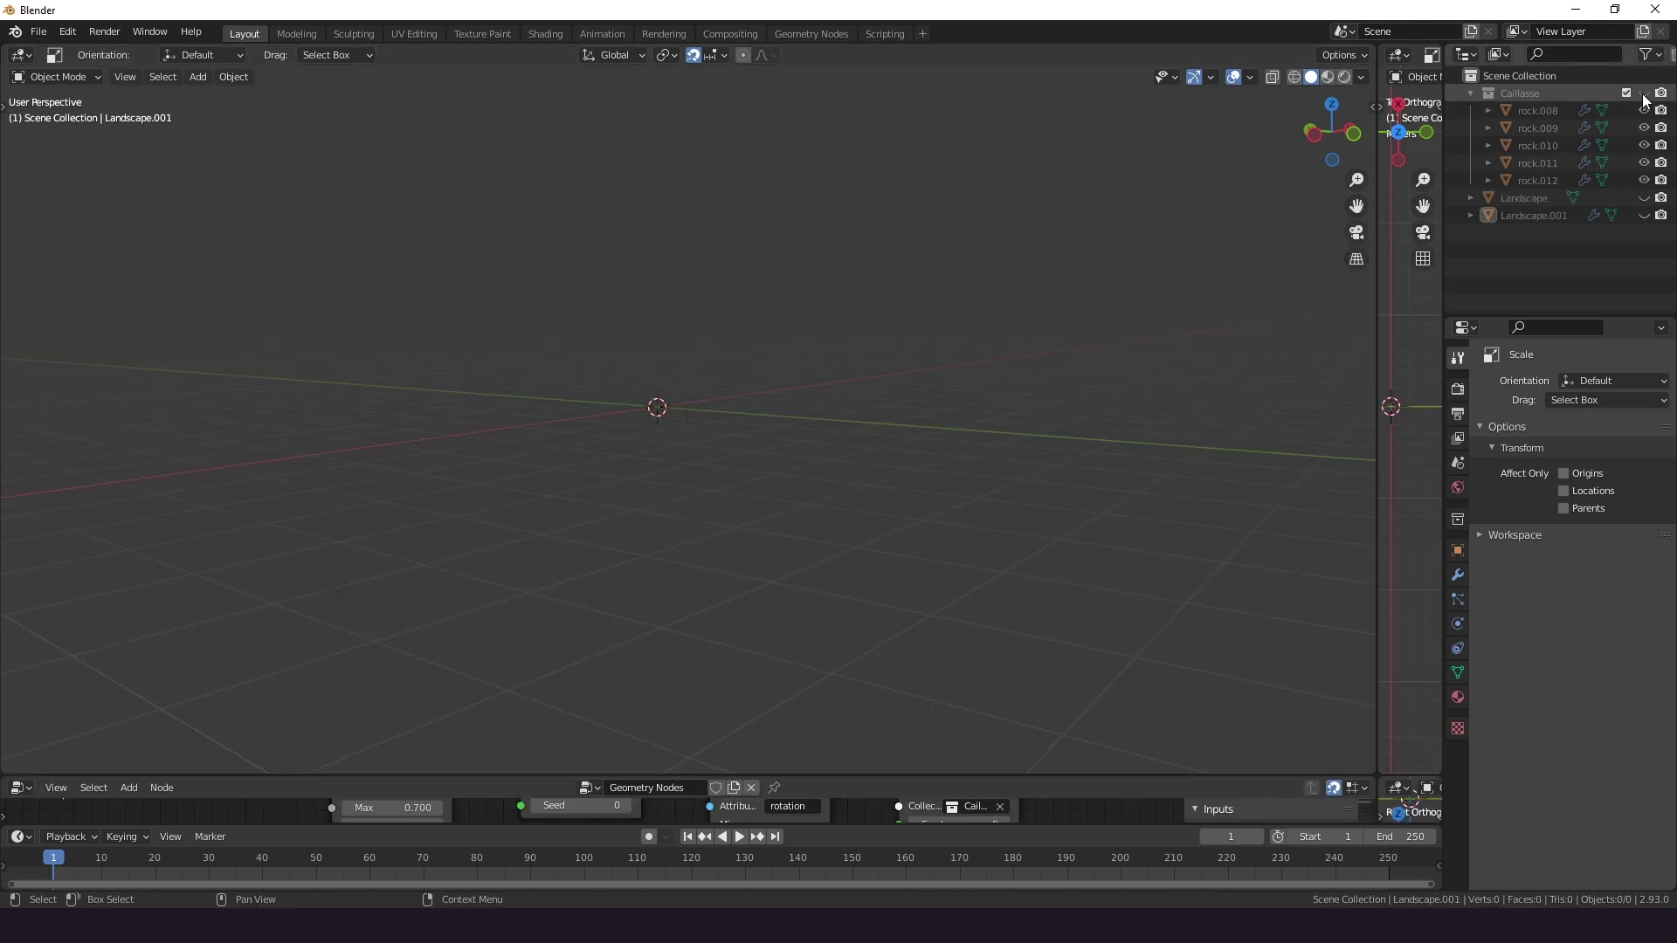
{"action": "left_click", "coordinate": [1644, 198]}
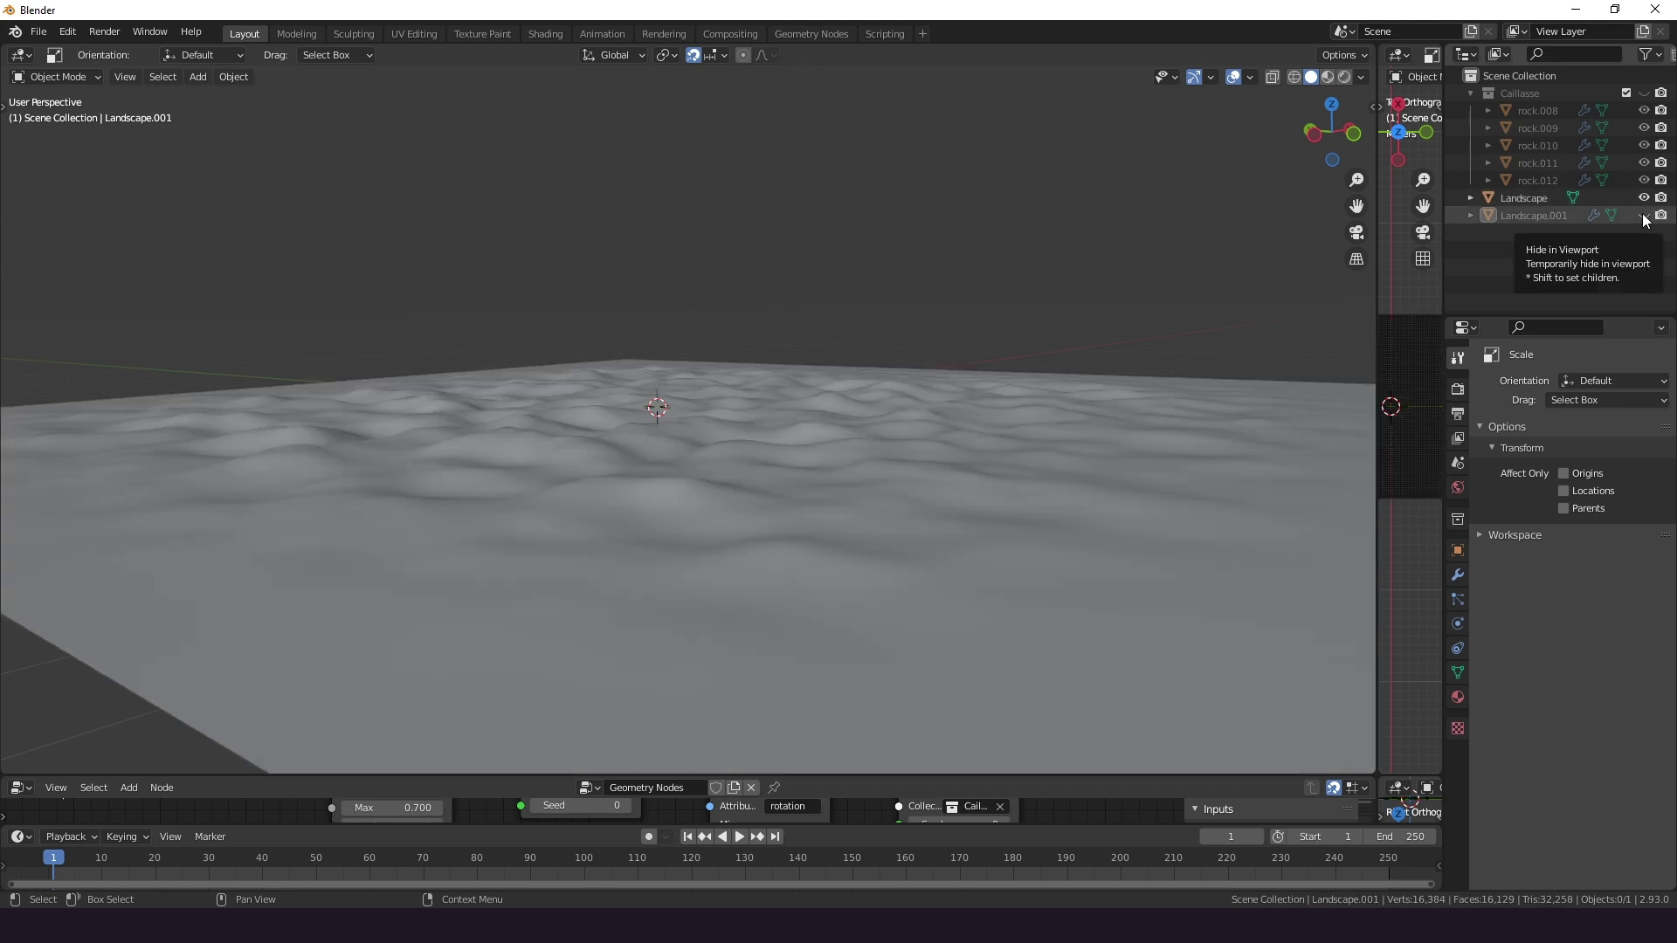
{"action": "left_click", "coordinate": [1644, 216]}
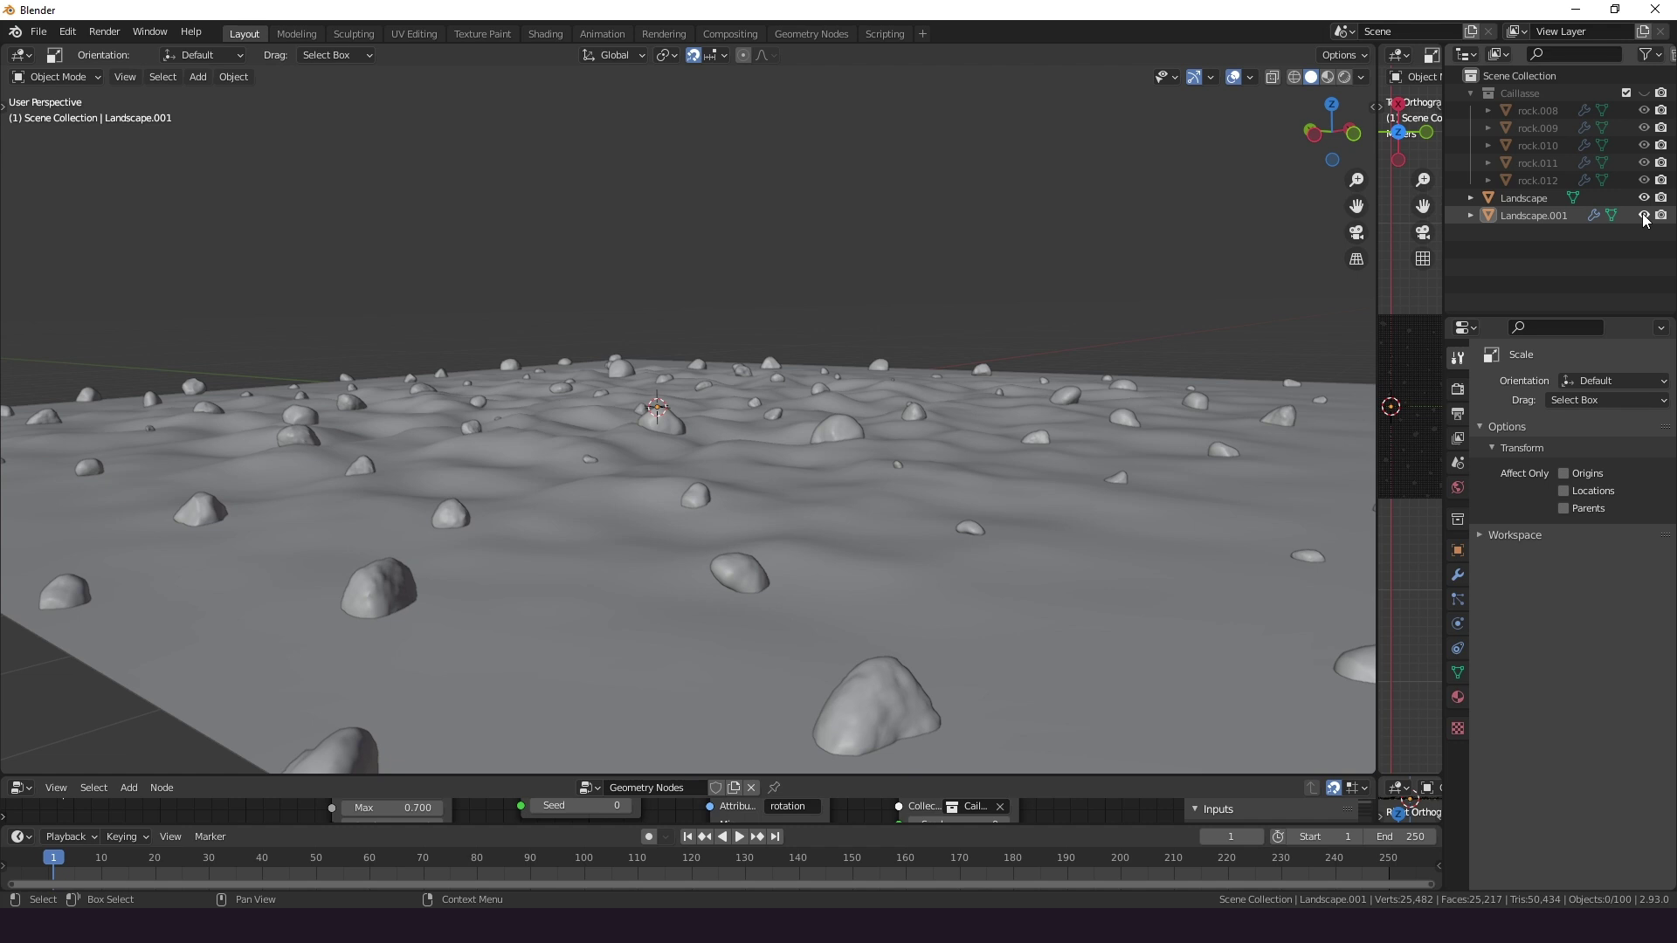